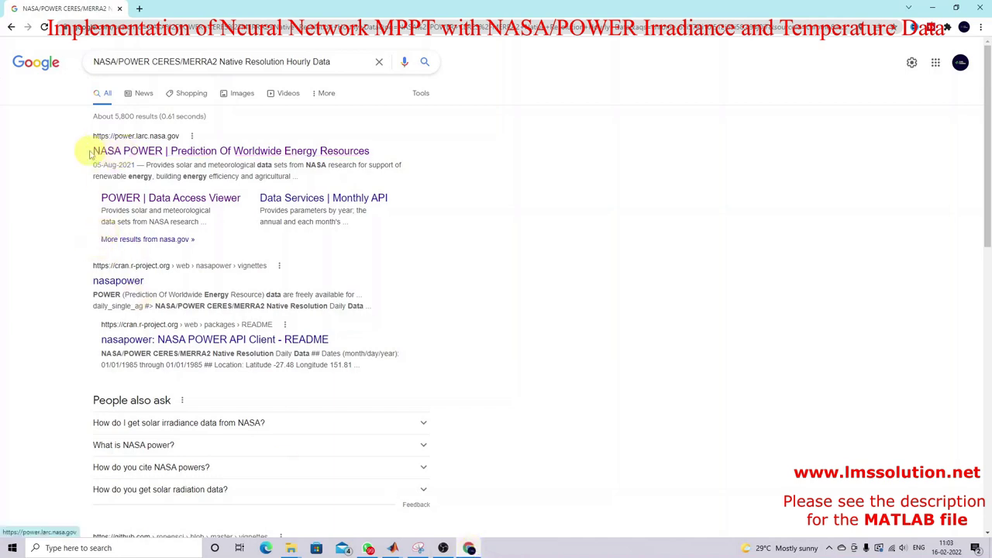
Open the POWER Data Access Viewer from the data access options on the NASA POWER website.
{"action": "left_click", "coordinate": [130, 155]}
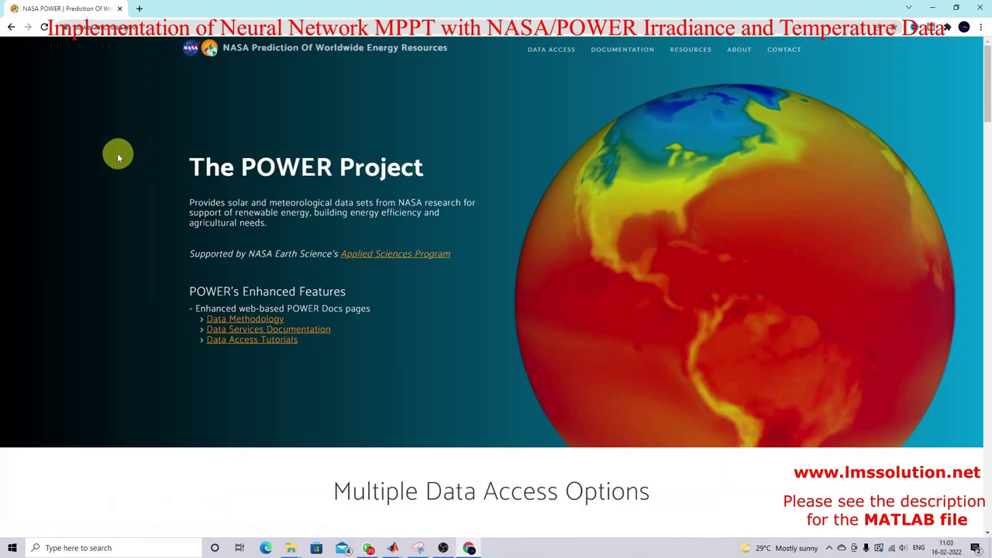
{"action": "left_click", "coordinate": [546, 50]}
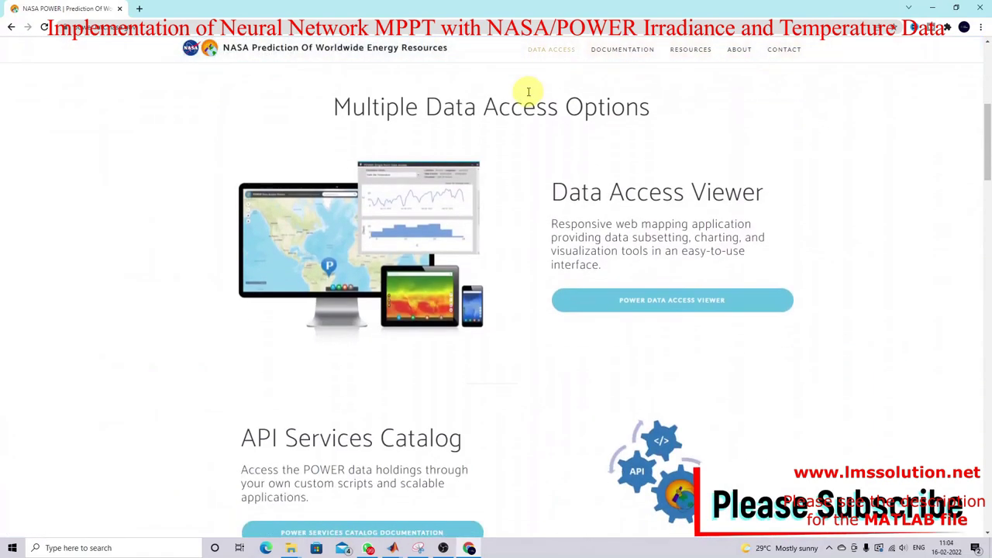
{"action": "left_click", "coordinate": [671, 302]}
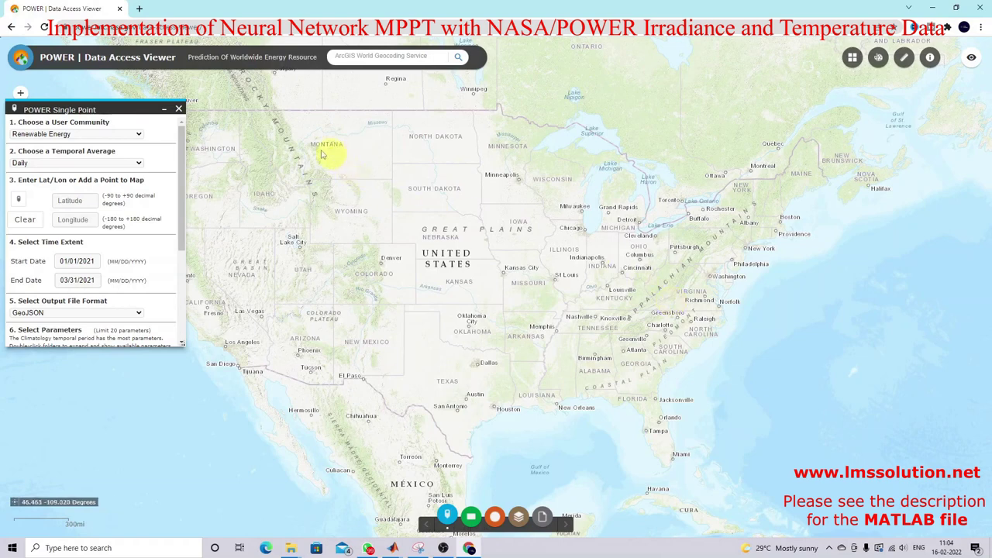
Move the POWER Single Point form aside and place its data point on Chennai, at latitude 13.0608 and longitude 80.2472.
{"action": "left_click_drag", "start_coordinate": [77, 109], "coordinate": [207, 100]}
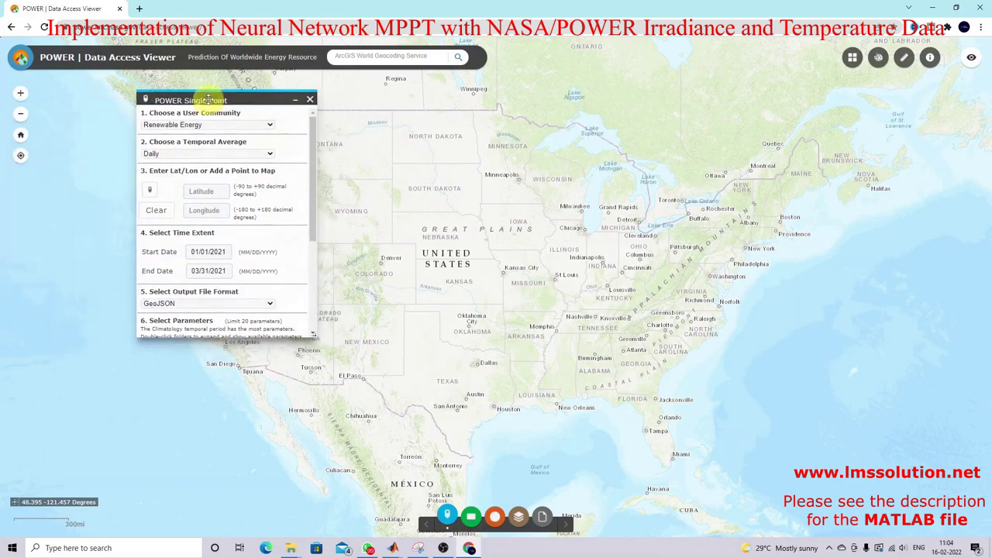
{"action": "mouse_move", "coordinate": [674, 263]}
{"action": "left_mouse_down"}
{"action": "mouse_move", "coordinate": [659, 285]}
{"action": "mouse_move", "coordinate": [434, 261]}
{"action": "mouse_move", "coordinate": [815, 321]}
{"action": "mouse_move", "coordinate": [234, 239]}
{"action": "mouse_move", "coordinate": [753, 295]}
{"action": "mouse_move", "coordinate": [587, 215]}
{"action": "mouse_move", "coordinate": [511, 289]}
{"action": "left_mouse_up"}
{"action": "scroll", "coordinate": [478, 329], "scroll_direction": "up", "scroll_amount": 2}
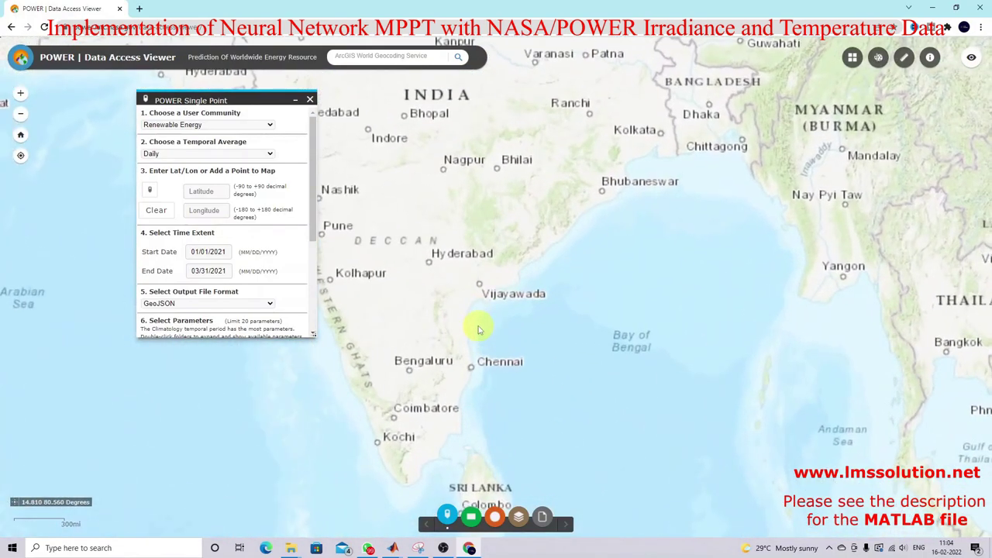
{"action": "scroll", "coordinate": [460, 294], "scroll_direction": "up", "scroll_amount": 4}
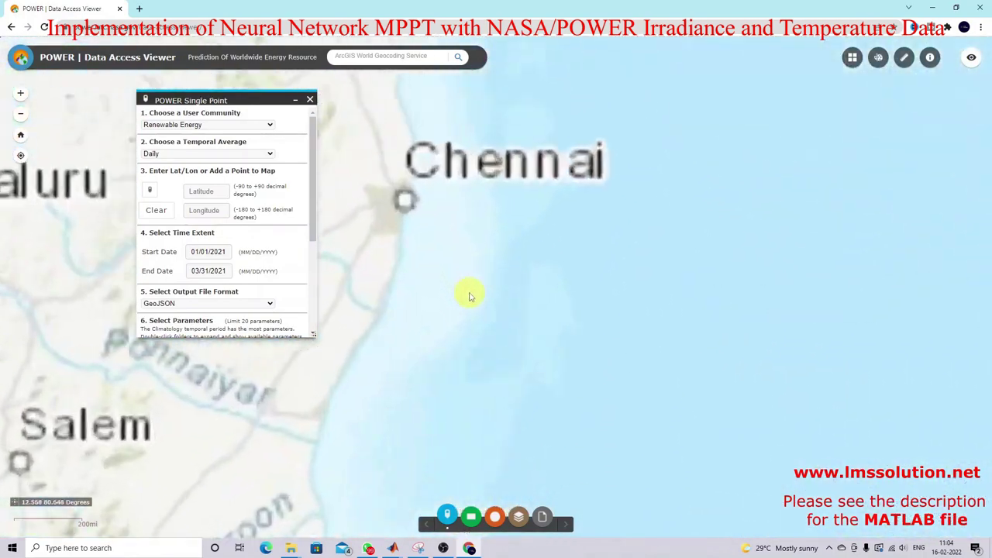
{"action": "scroll", "coordinate": [405, 205], "scroll_direction": "down", "scroll_amount": 1}
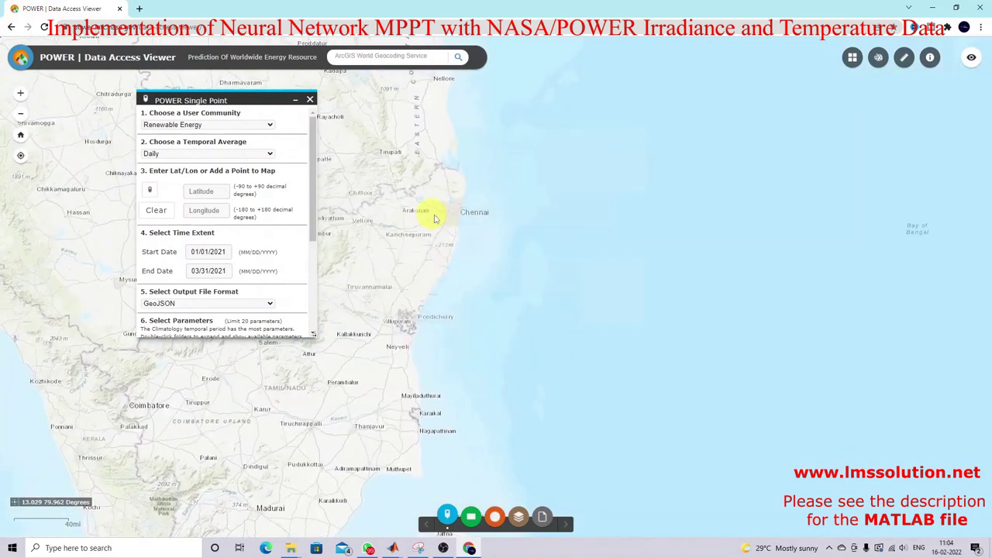
{"action": "left_click", "coordinate": [152, 191]}
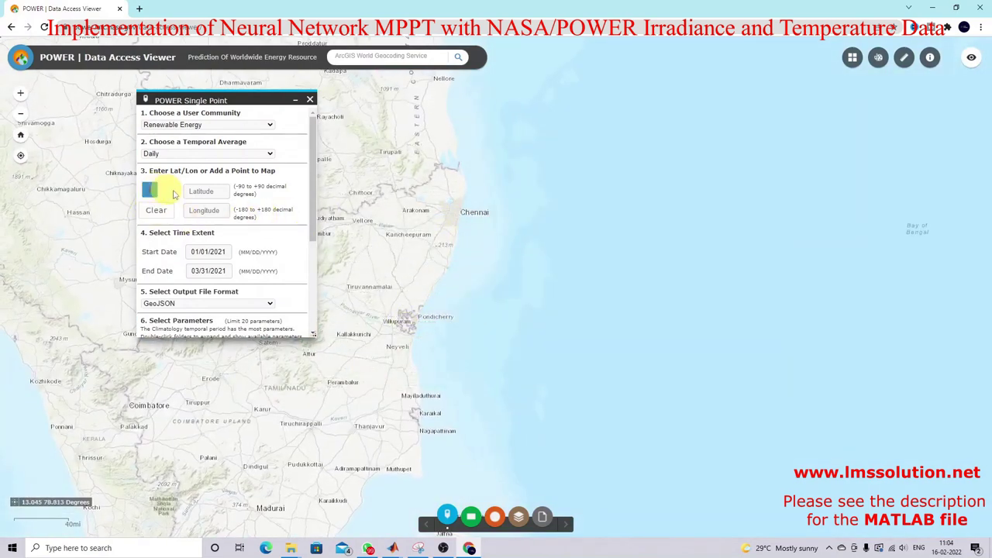
{"action": "left_click", "coordinate": [458, 214]}
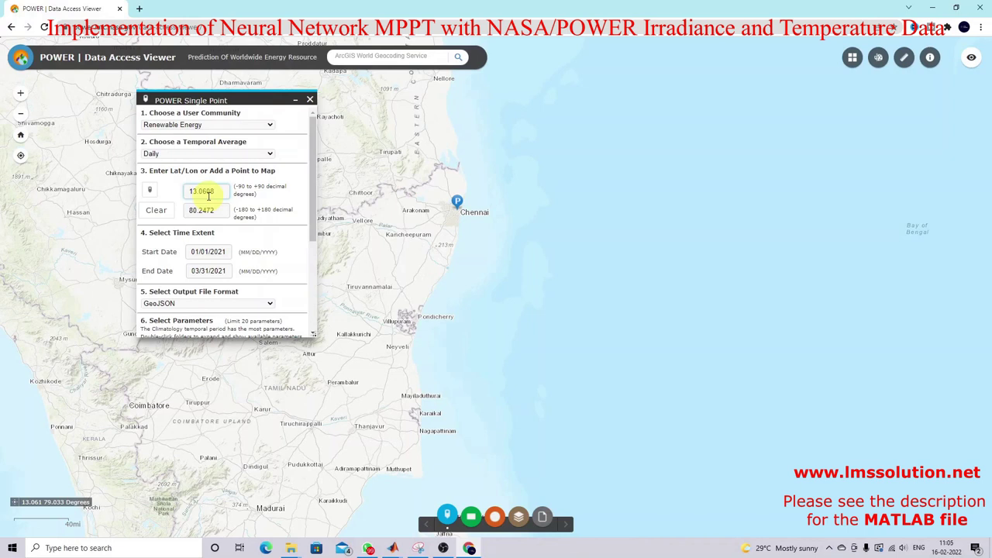
Set the time extent to start on 01/01/2021 and end on 06/30/2021.
{"action": "scroll", "coordinate": [208, 196], "scroll_direction": "down", "scroll_amount": 1}
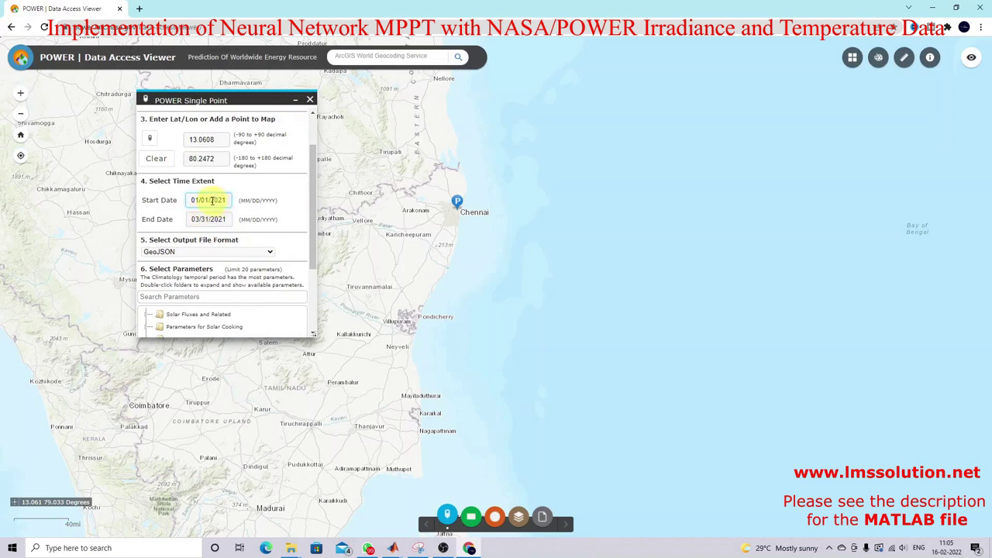
{"action": "left_click", "coordinate": [212, 200]}
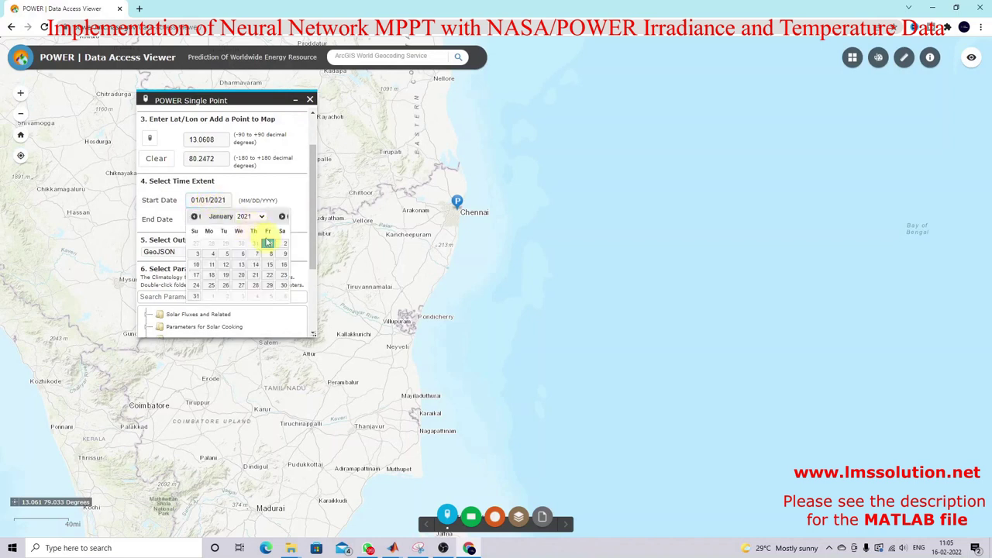
{"action": "left_click", "coordinate": [267, 244]}
{"action": "left_click", "coordinate": [217, 223]}
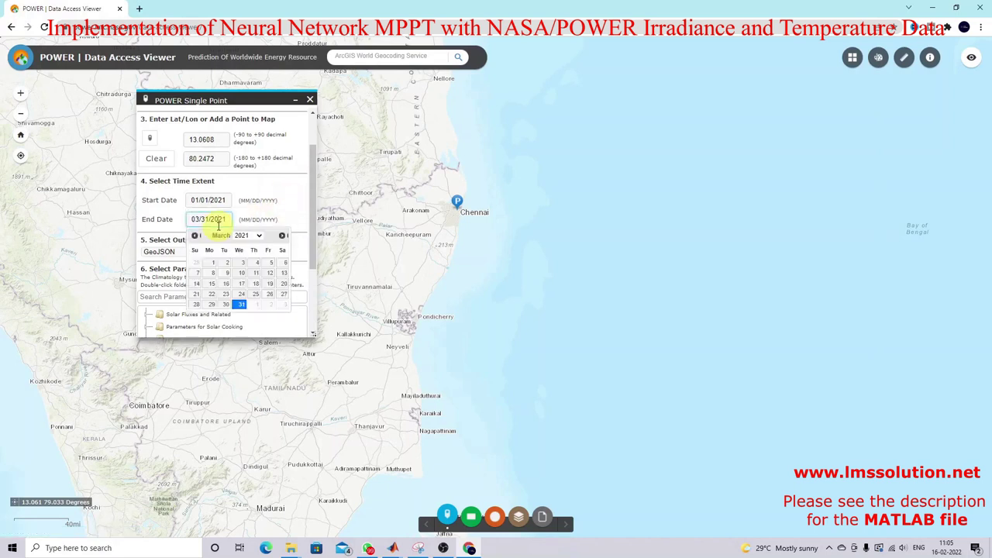
{"action": "left_click", "coordinate": [282, 236]}
{"action": "left_click", "coordinate": [282, 236]}
{"action": "left_click", "coordinate": [282, 236]}
{"action": "left_click", "coordinate": [242, 304]}
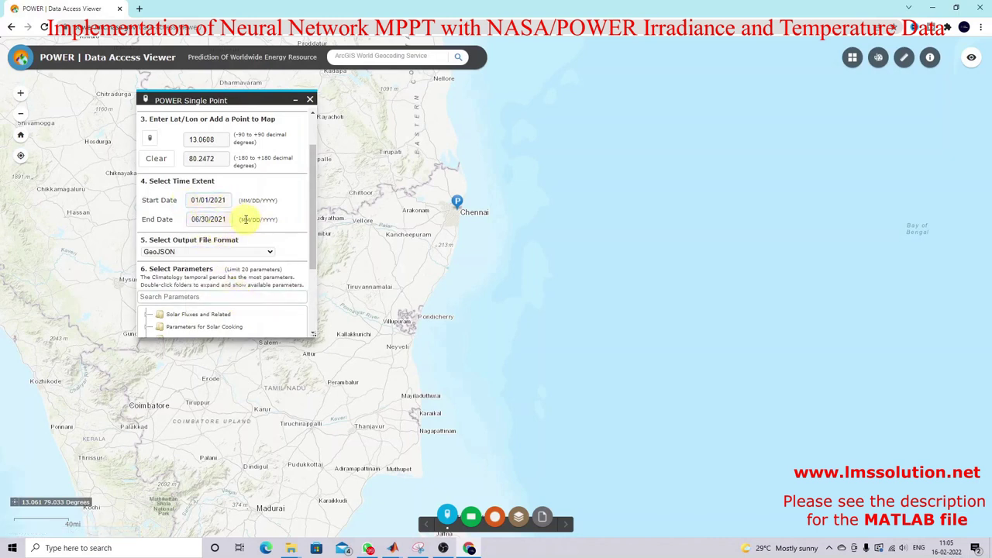
Set the output file format to CSV.
{"action": "scroll", "coordinate": [261, 219], "scroll_direction": "down", "scroll_amount": 1}
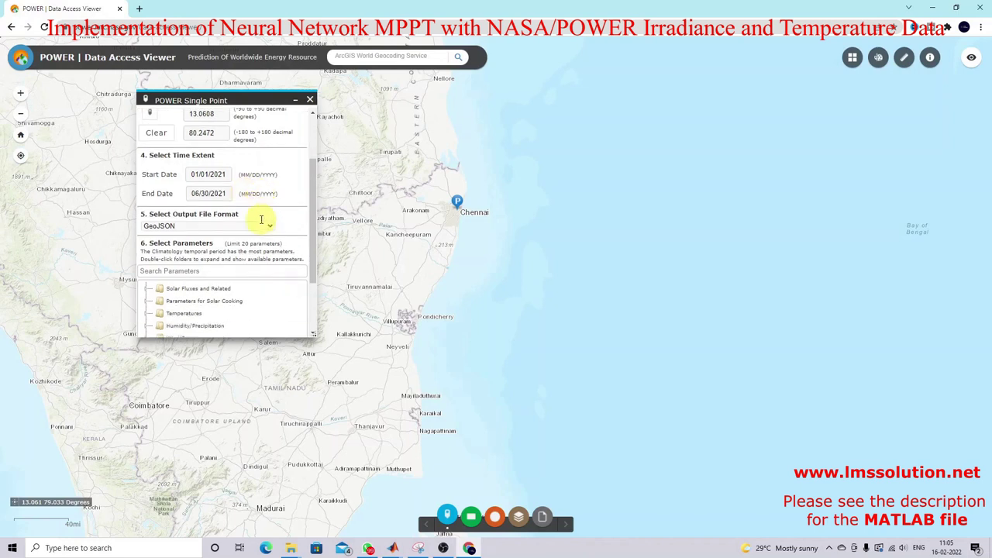
{"action": "left_click", "coordinate": [204, 201]}
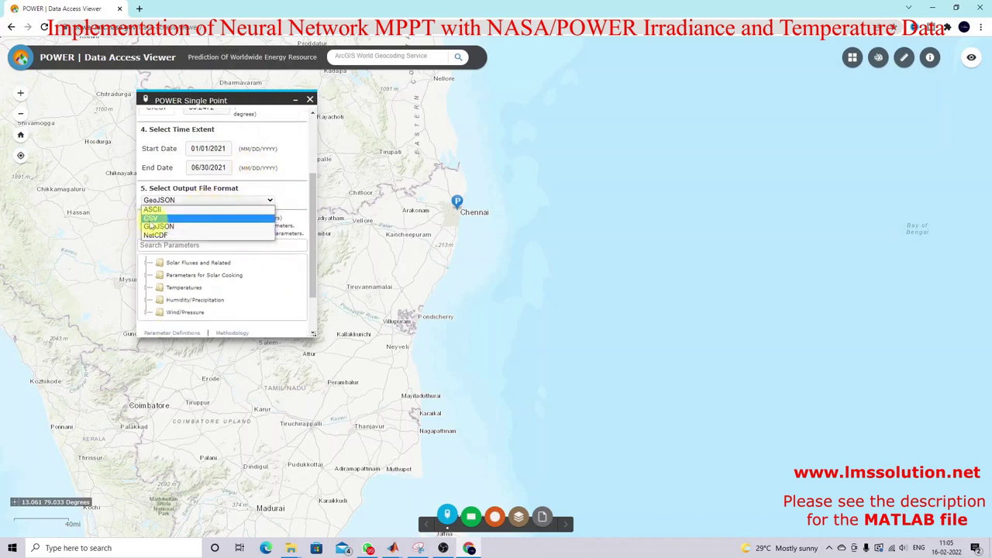
{"action": "left_click", "coordinate": [153, 219]}
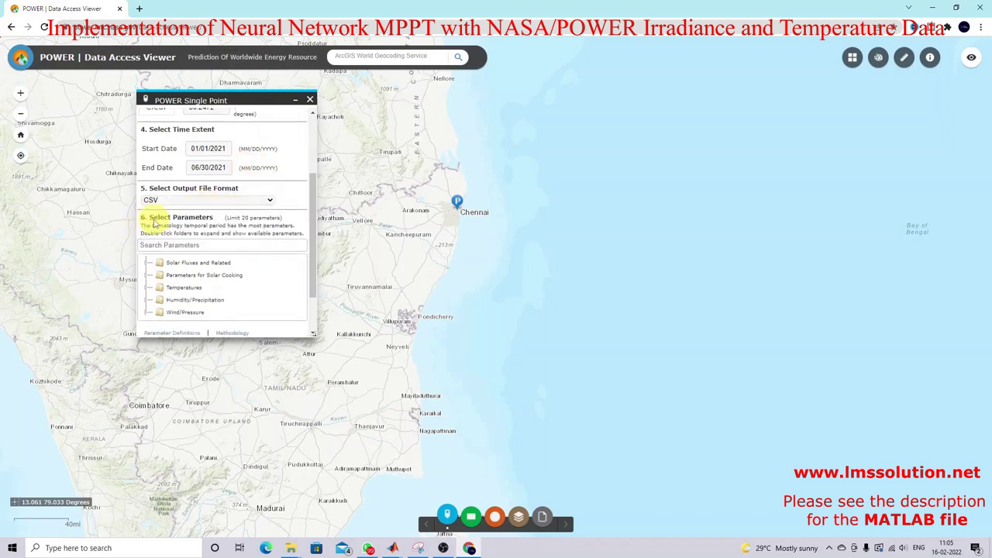
Include the parameters All Sky Surface Shortwave Downward Irradiance and Temperature at 2 Meters in the request.
{"action": "scroll", "coordinate": [248, 217], "scroll_direction": "down", "scroll_amount": 1}
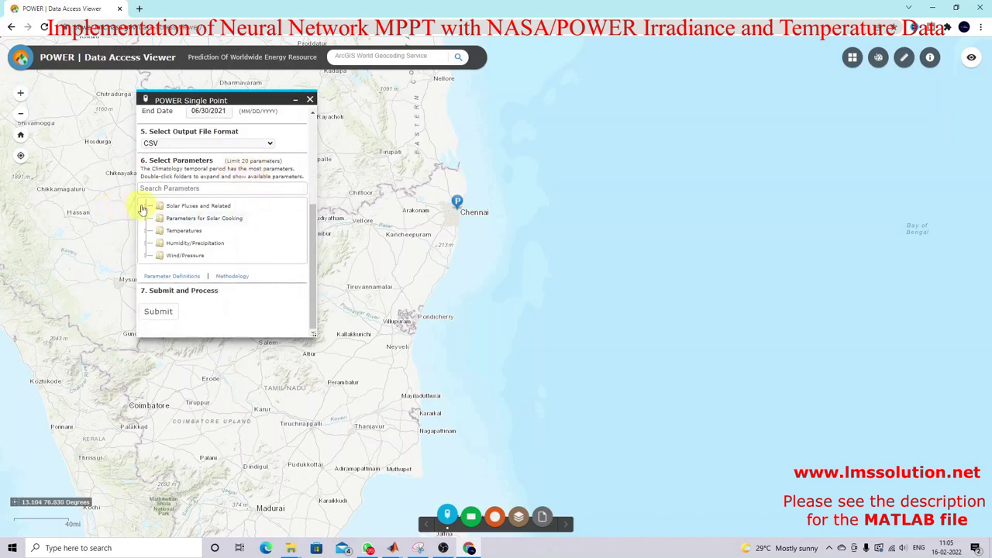
{"action": "left_click", "coordinate": [148, 206]}
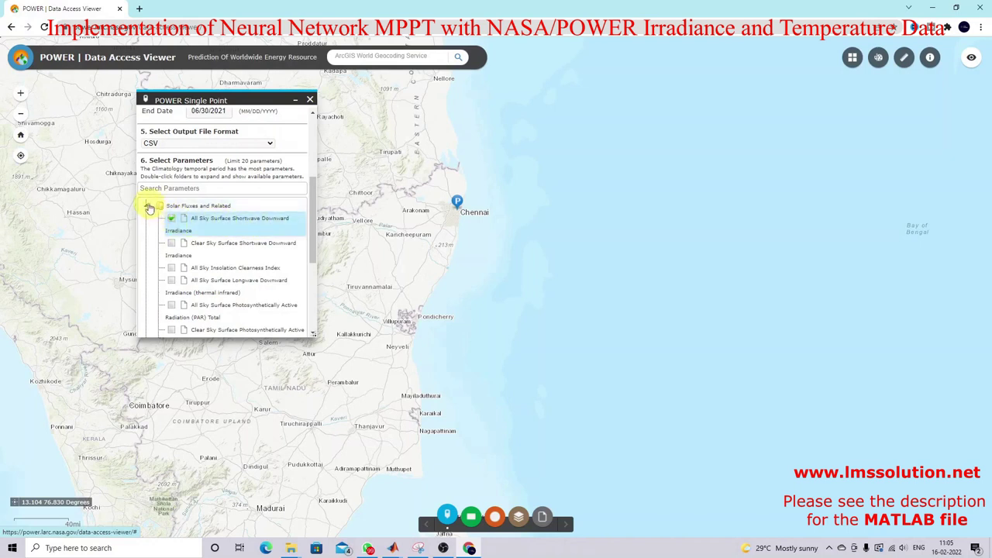
{"action": "left_click", "coordinate": [147, 205]}
{"action": "left_click", "coordinate": [148, 231]}
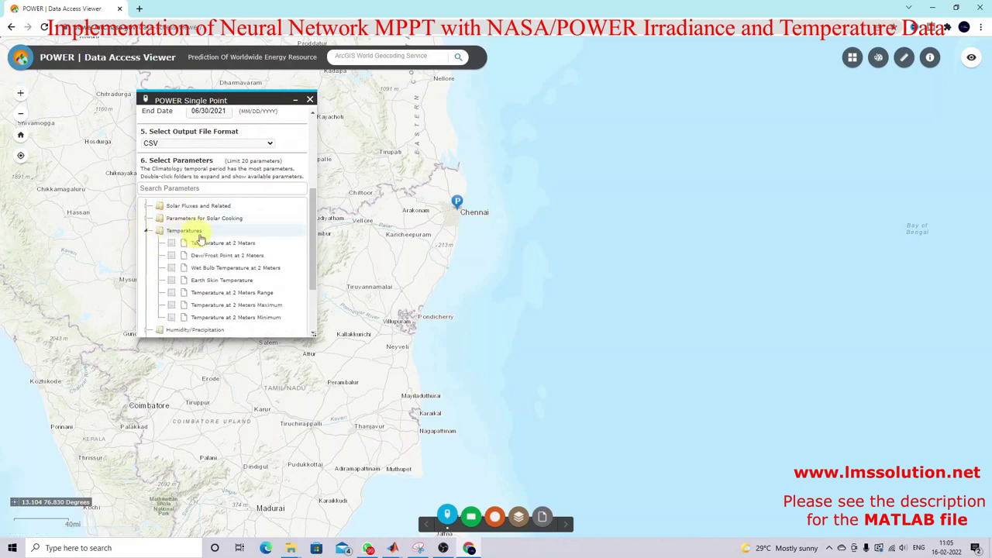
{"action": "left_click", "coordinate": [172, 244]}
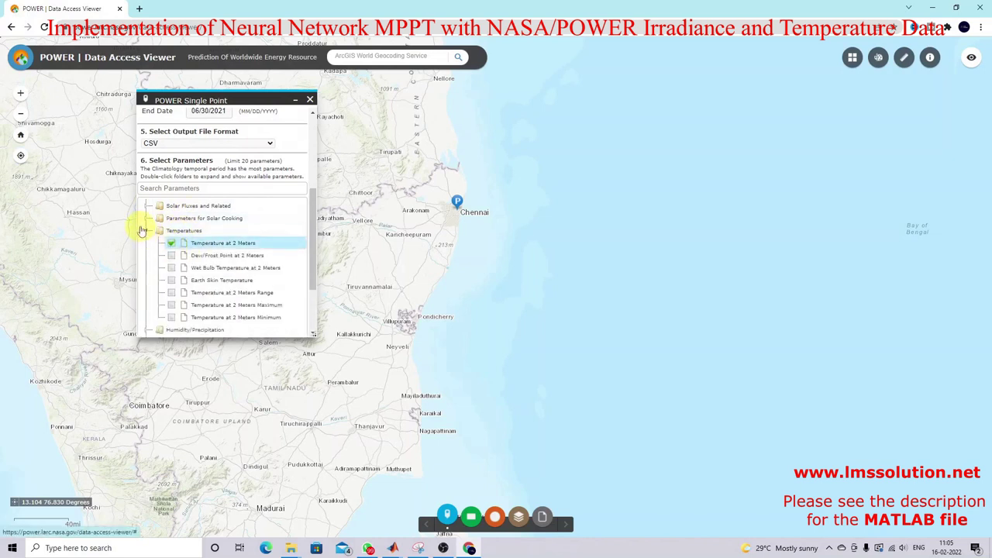
{"action": "left_click", "coordinate": [147, 232]}
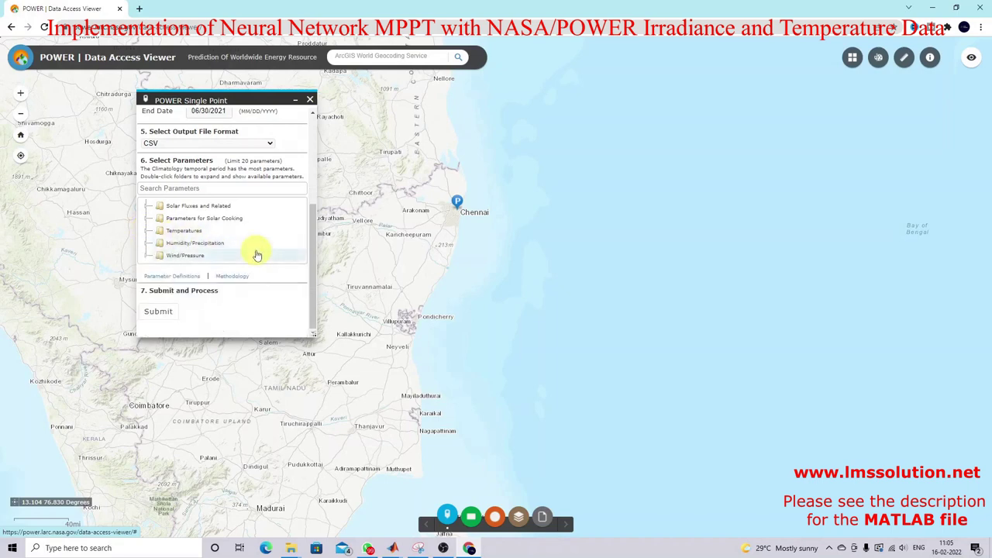
Submit the request and download its CSV output, showing the downloaded file in its folder.
{"action": "left_click", "coordinate": [163, 311]}
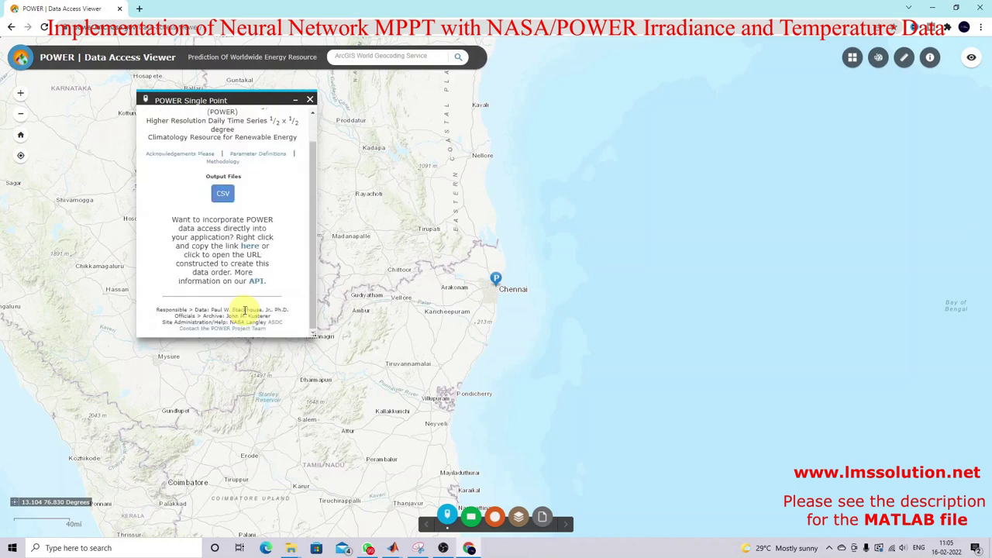
{"action": "left_click", "coordinate": [223, 192]}
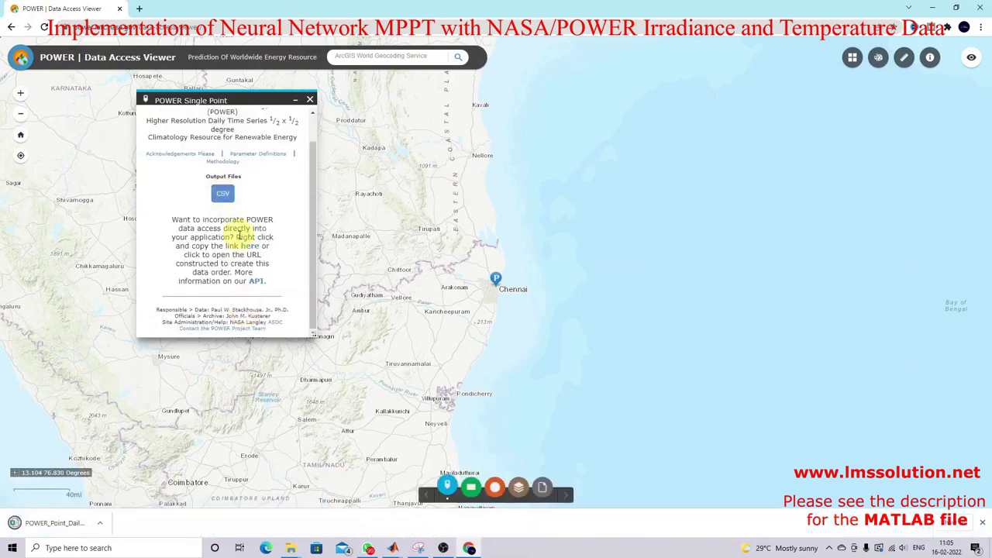
{"action": "left_click", "coordinate": [110, 525]}
{"action": "left_click", "coordinate": [138, 487]}
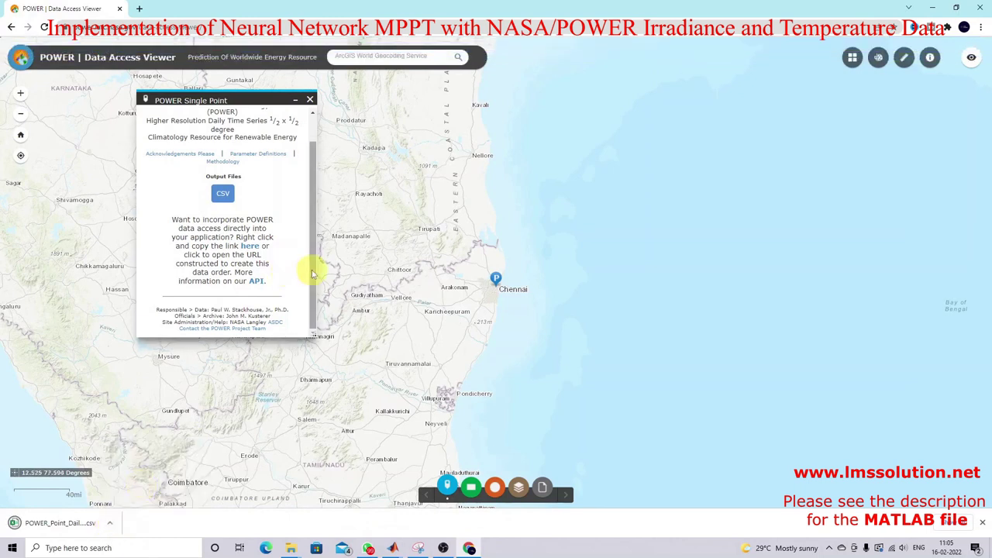
{"action": "left_click", "coordinate": [110, 525]}
{"action": "left_click", "coordinate": [130, 498]}
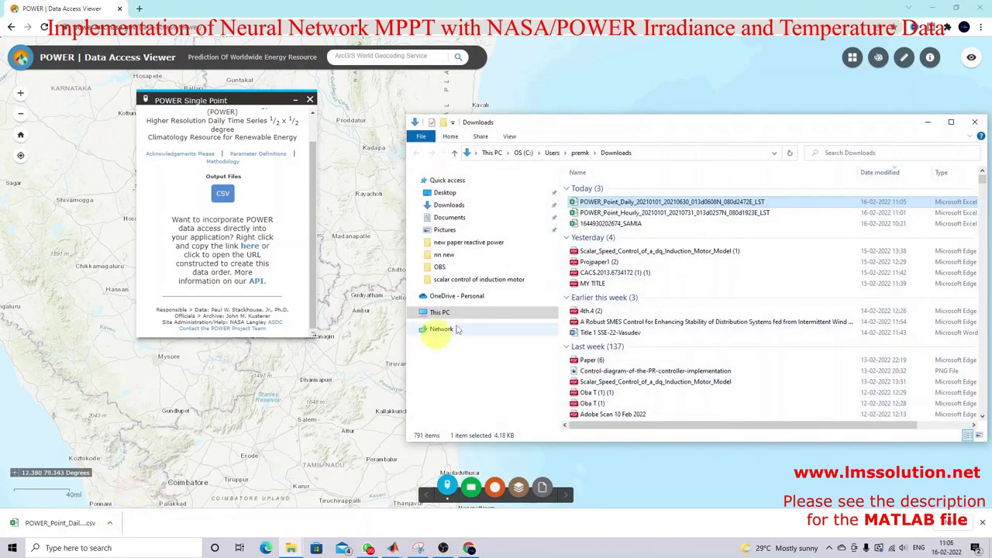
Open the downloaded daily CSV file in Excel and widen columns D and E to show their full headers.
{"action": "double_click", "coordinate": [640, 203]}
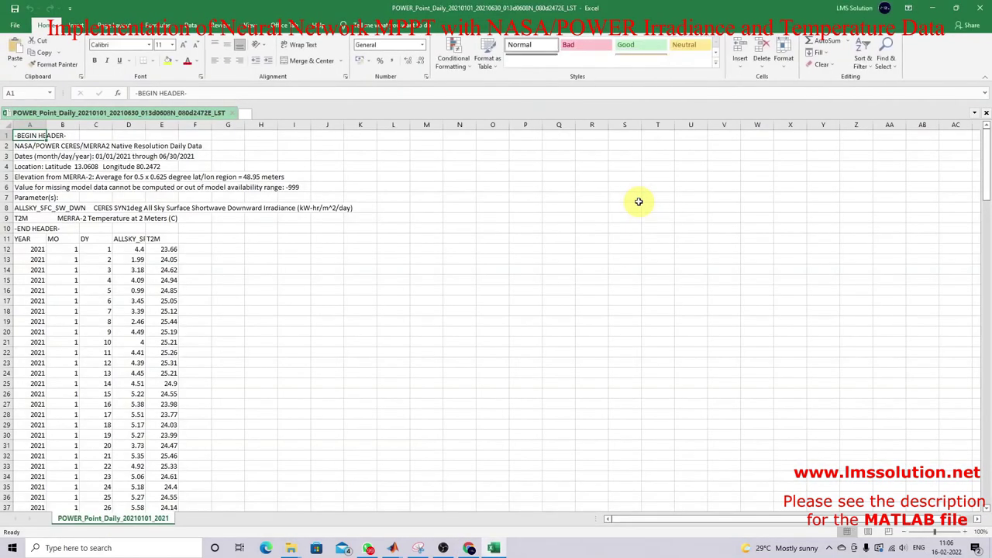
{"action": "double_click", "coordinate": [145, 124]}
{"action": "left_click_drag", "start_coordinate": [224, 125], "coordinate": [257, 126]}
Examine the daily irradiance and temperature values from the first row to the end of the data.
{"action": "scroll", "coordinate": [184, 257], "scroll_direction": "down", "scroll_amount": 1}
{"action": "left_click", "coordinate": [168, 219]}
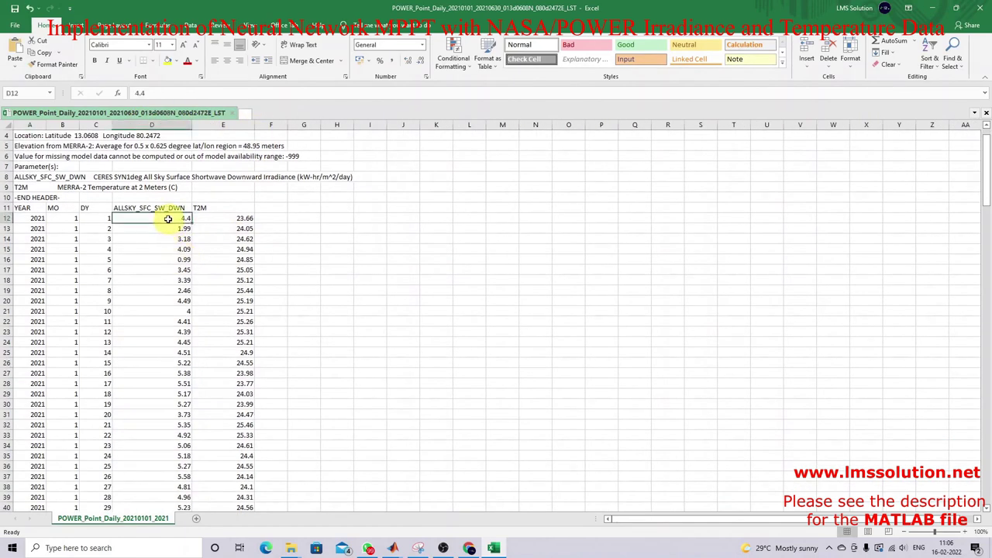
{"action": "scroll", "coordinate": [168, 219], "scroll_direction": "down", "scroll_amount": 3}
{"action": "scroll", "coordinate": [210, 192], "scroll_direction": "down", "scroll_amount": 20}
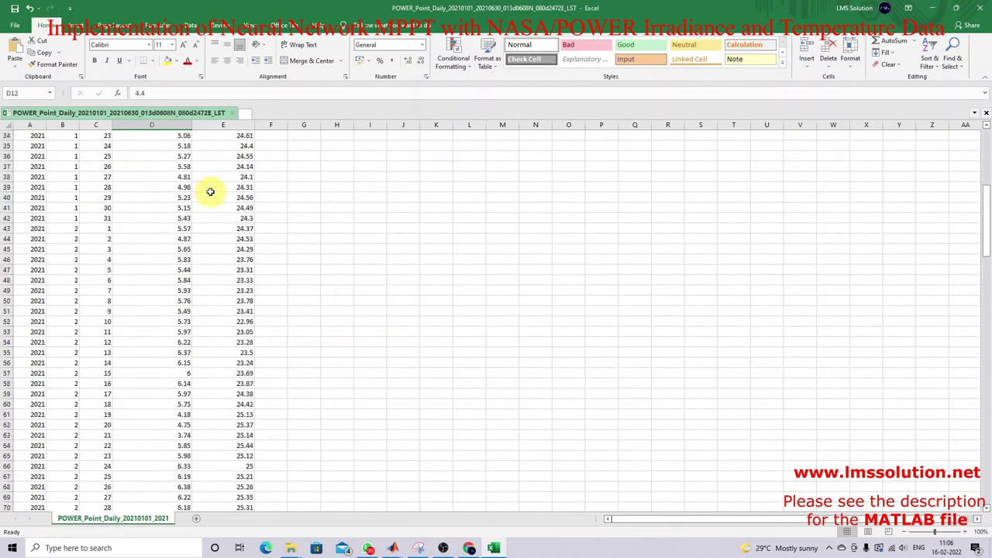
{"action": "scroll", "coordinate": [210, 193], "scroll_direction": "down", "scroll_amount": 20}
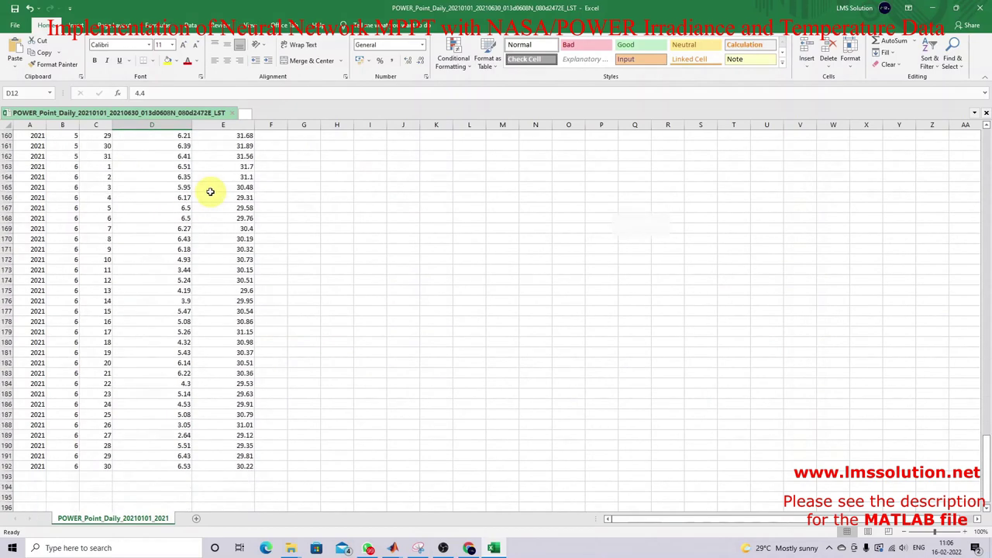
{"action": "scroll", "coordinate": [210, 192], "scroll_direction": "up", "scroll_amount": 20}
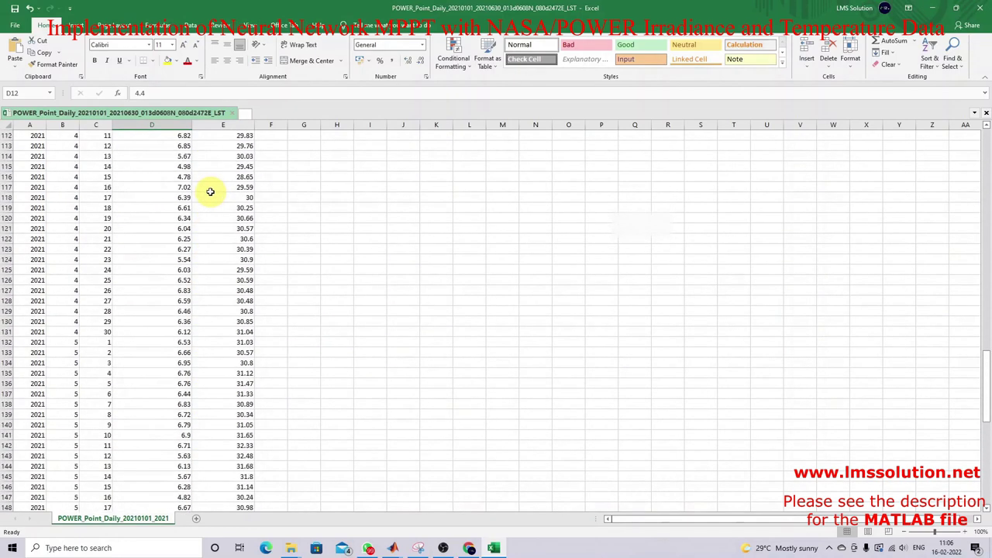
{"action": "scroll", "coordinate": [210, 193], "scroll_direction": "up", "scroll_amount": 20}
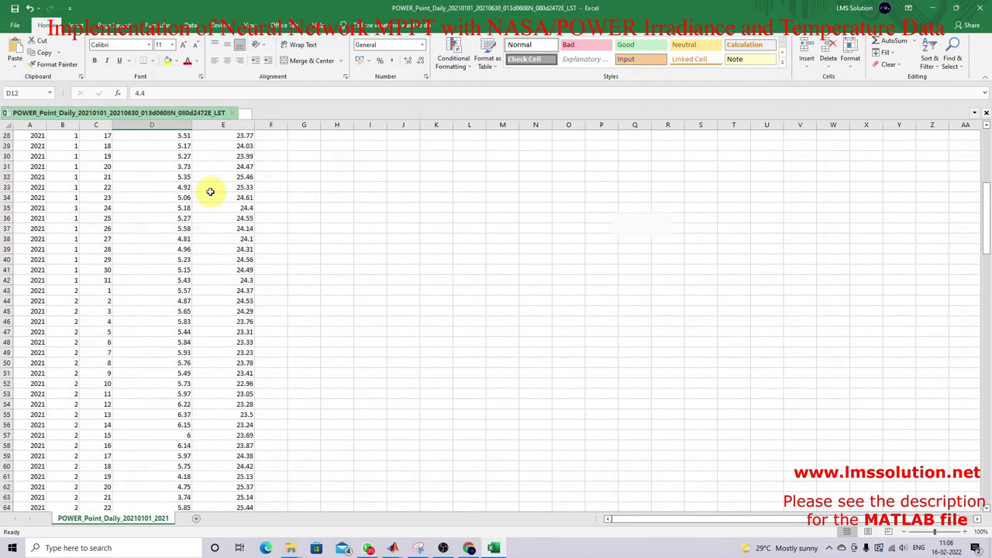
{"action": "scroll", "coordinate": [210, 193], "scroll_direction": "up", "scroll_amount": 3}
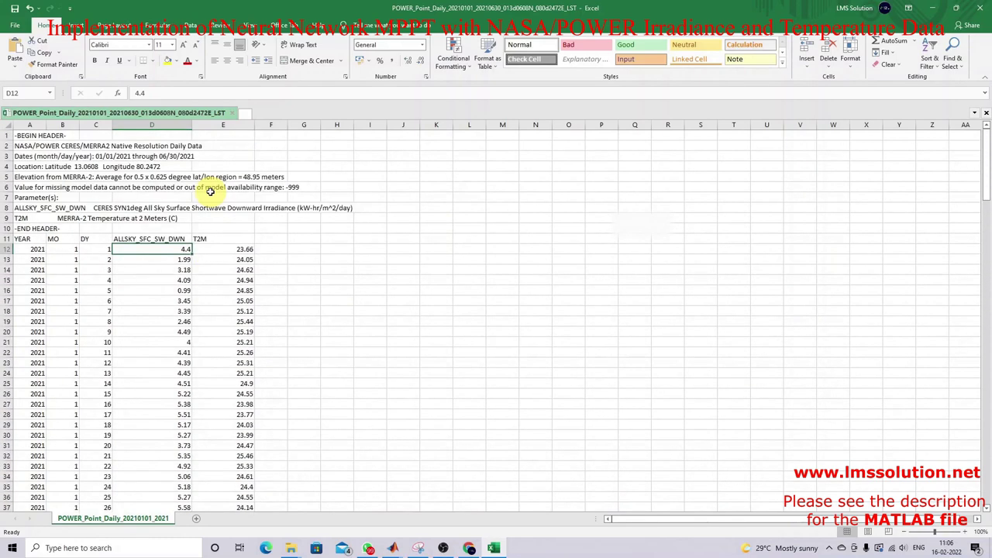
Close the daily data file without saving and open the hourly data workbook from Downloads, selecting its first irradiance value in E5.
{"action": "left_click", "coordinate": [982, 8]}
{"action": "left_click", "coordinate": [486, 287]}
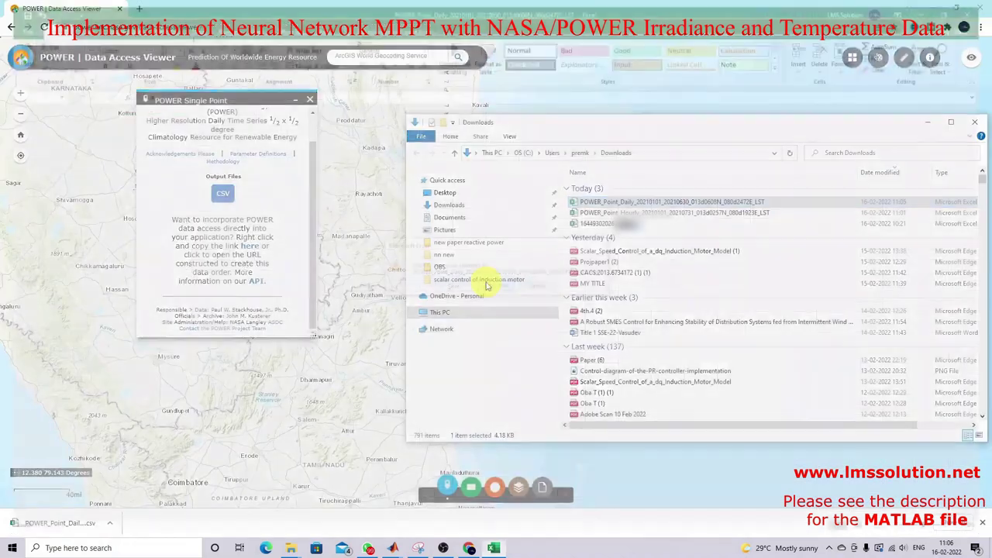
{"action": "double_click", "coordinate": [618, 223]}
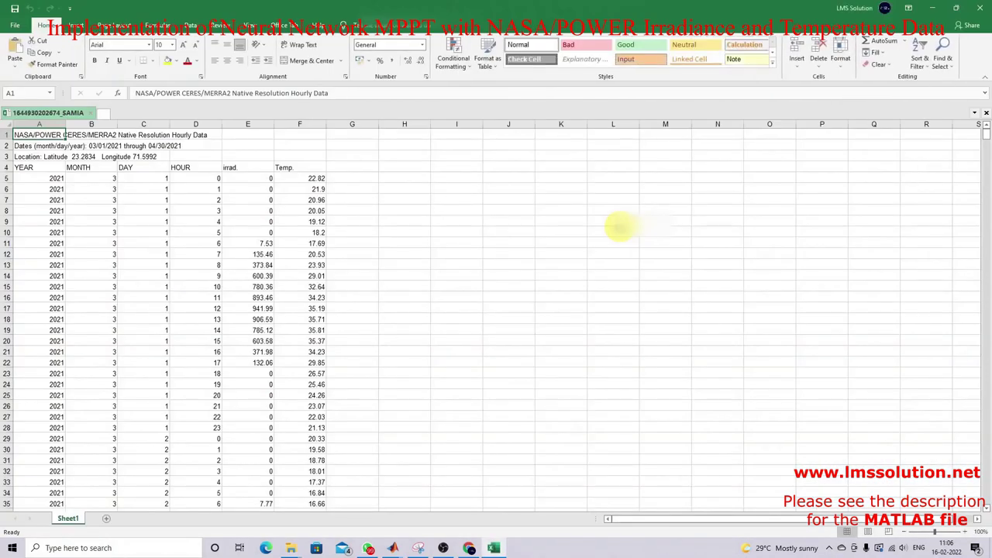
{"action": "left_click", "coordinate": [367, 221]}
{"action": "left_click", "coordinate": [264, 179]}
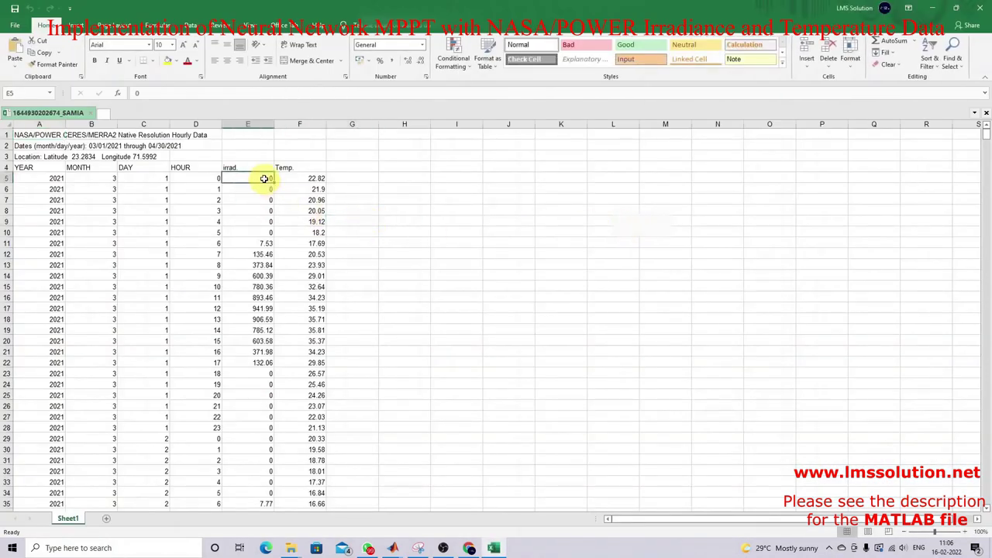
Copy the hourly irradiance values in column E from E5 down to the last data row.
{"action": "left_click", "coordinate": [307, 179]}
{"action": "left_click", "coordinate": [252, 181]}
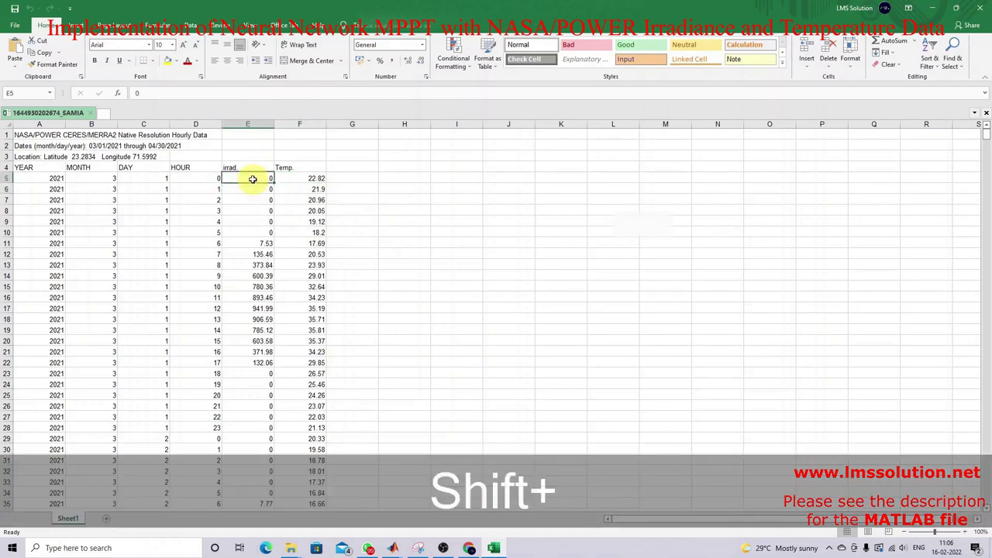
{"action": "key", "text": "shift+Delete"}
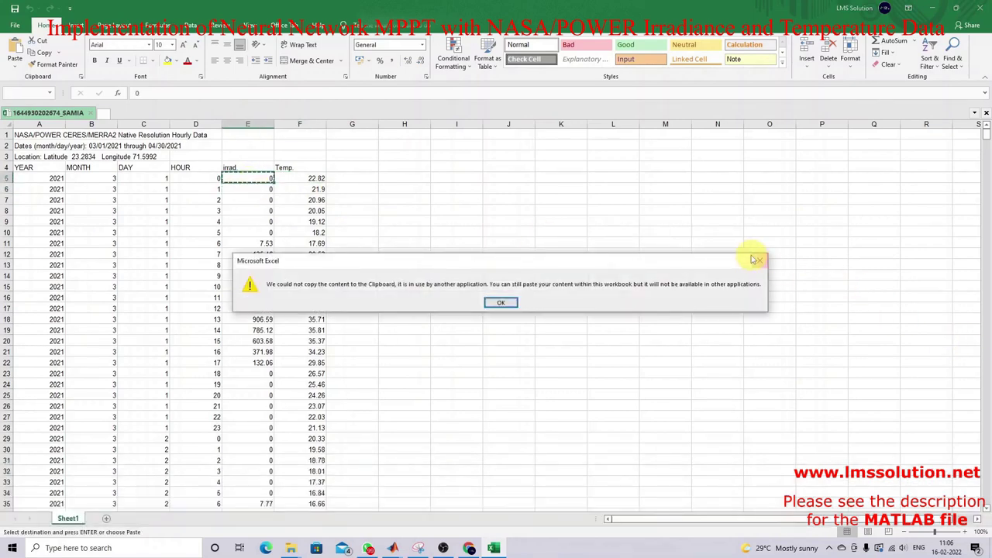
{"action": "left_click", "coordinate": [759, 261]}
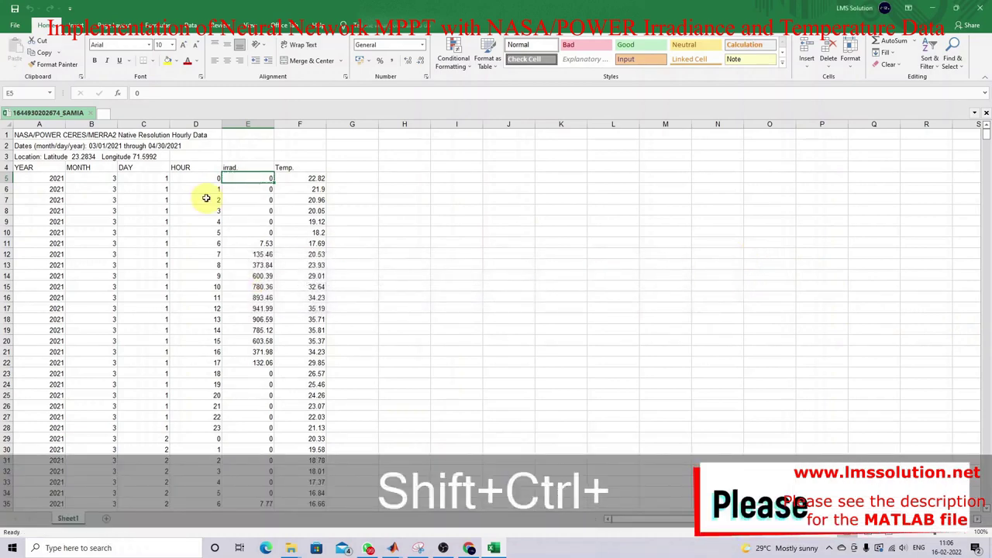
{"action": "key", "text": "ctrl+shift+Down"}
{"action": "key", "text": "ctrl+c"}
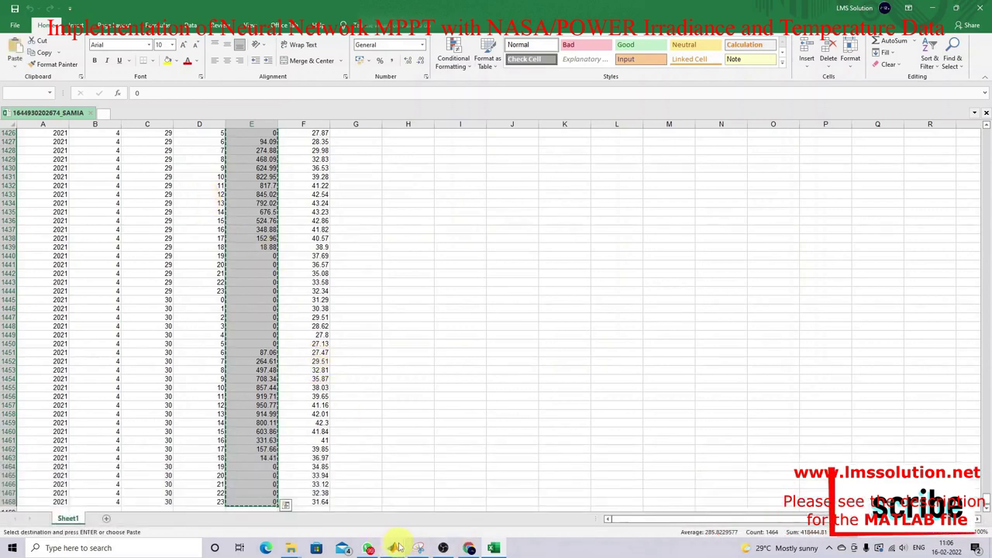
Switch to the main MATLAB window, close the PVModel.m script and delete all variables from the workspace.
{"action": "mouse_move", "coordinate": [392, 544]}
{"action": "left_click", "coordinate": [75, 496]}
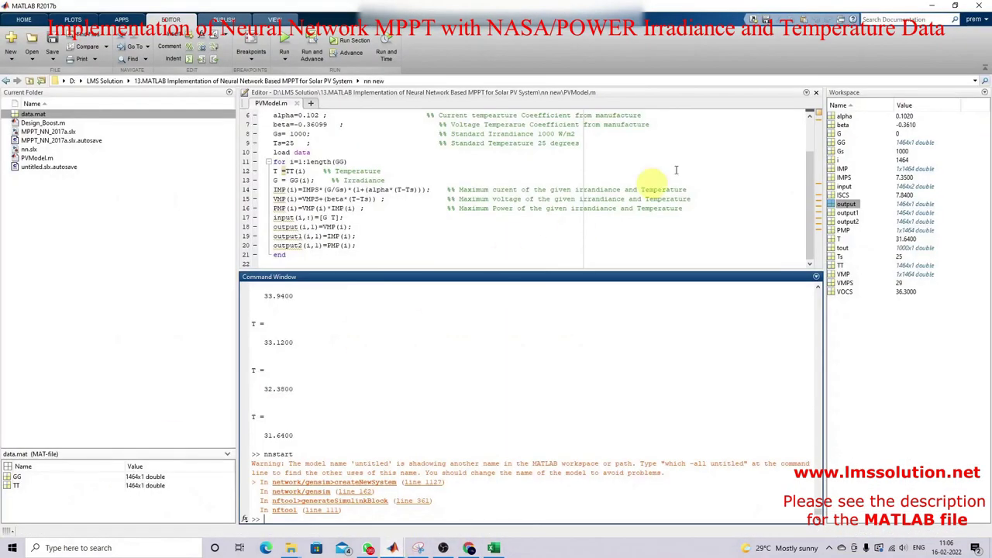
{"action": "left_click", "coordinate": [296, 103]}
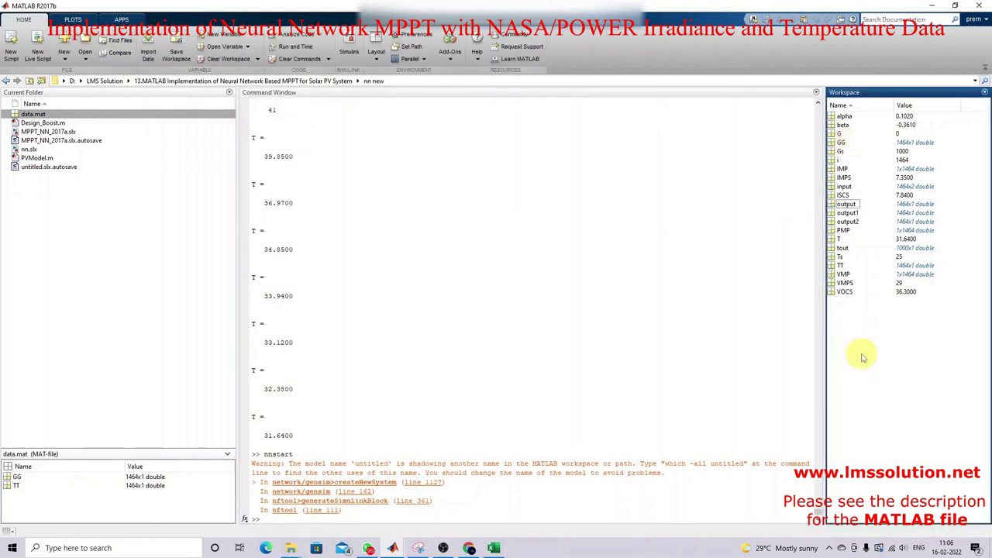
{"action": "key", "text": "ctrl+a"}
{"action": "key", "text": "Delete"}
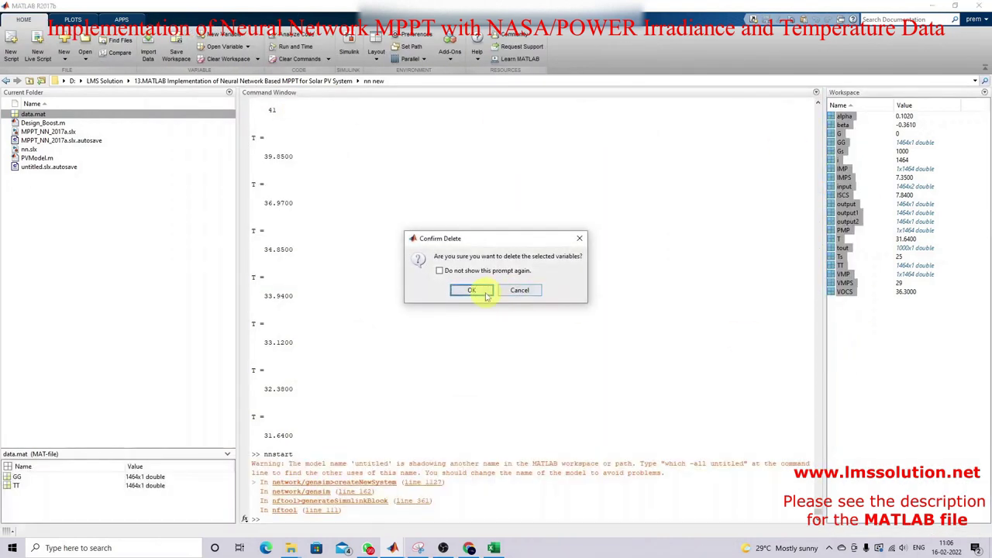
{"action": "left_click", "coordinate": [471, 290]}
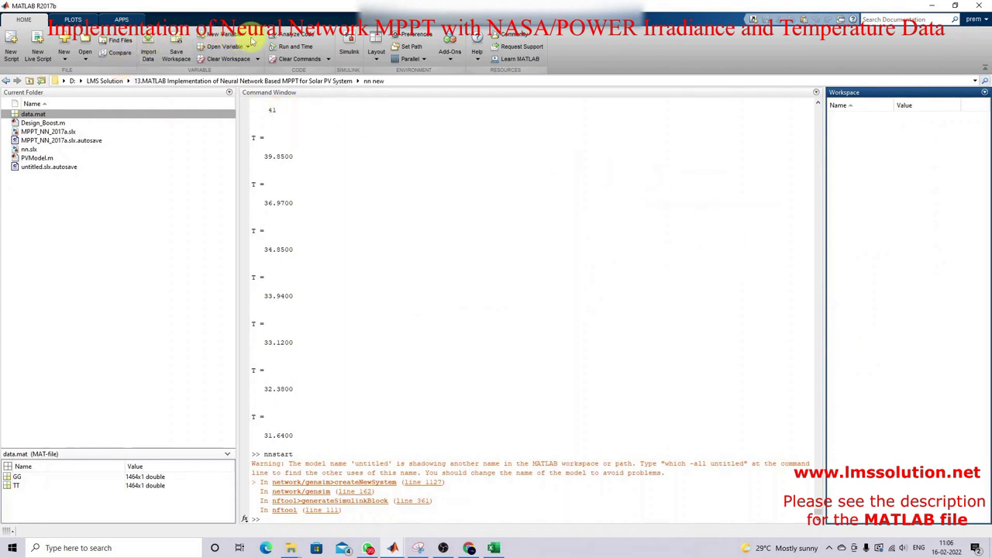
Create a new workspace variable from the copied irradiance values and rename it GG.
{"action": "left_click", "coordinate": [219, 34]}
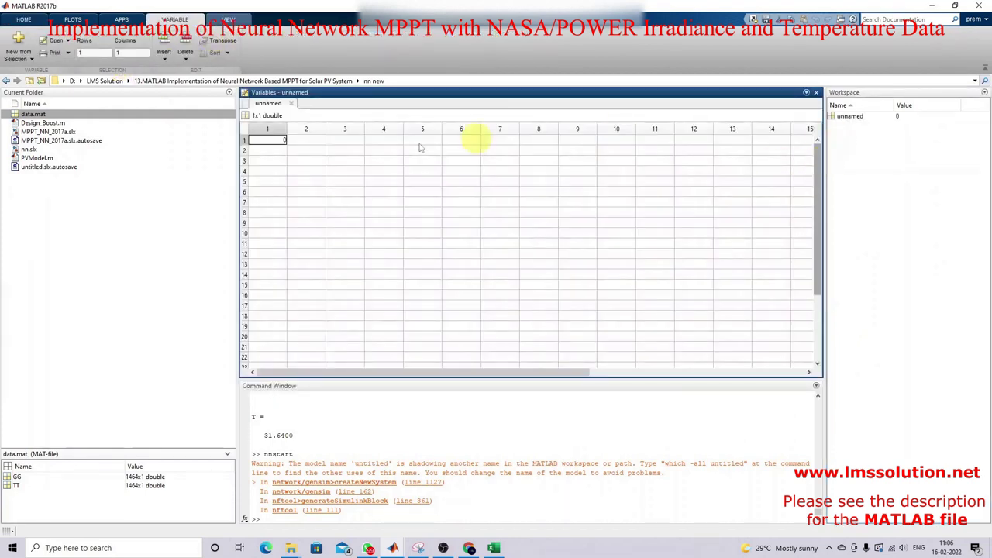
{"action": "key", "text": "ctrl+v"}
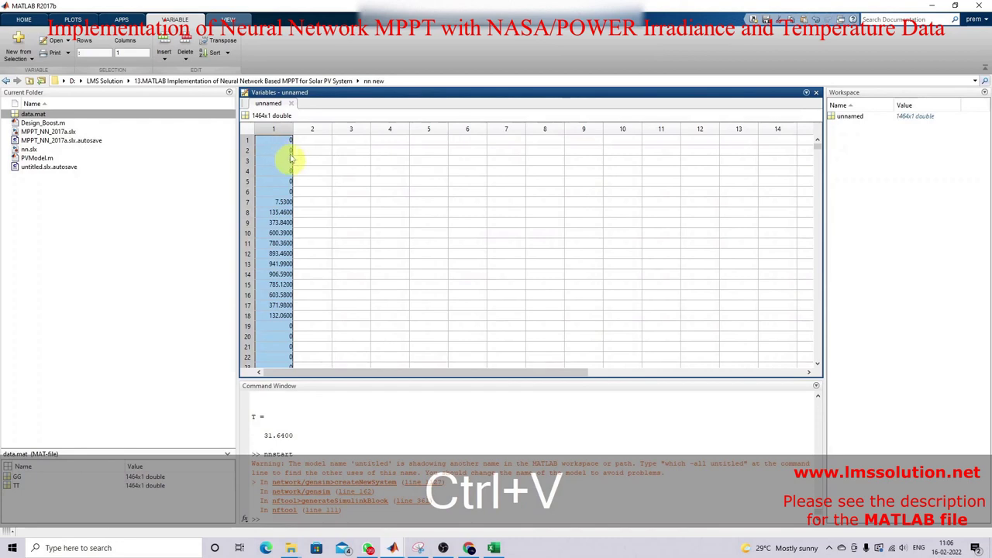
{"action": "right_click", "coordinate": [848, 116]}
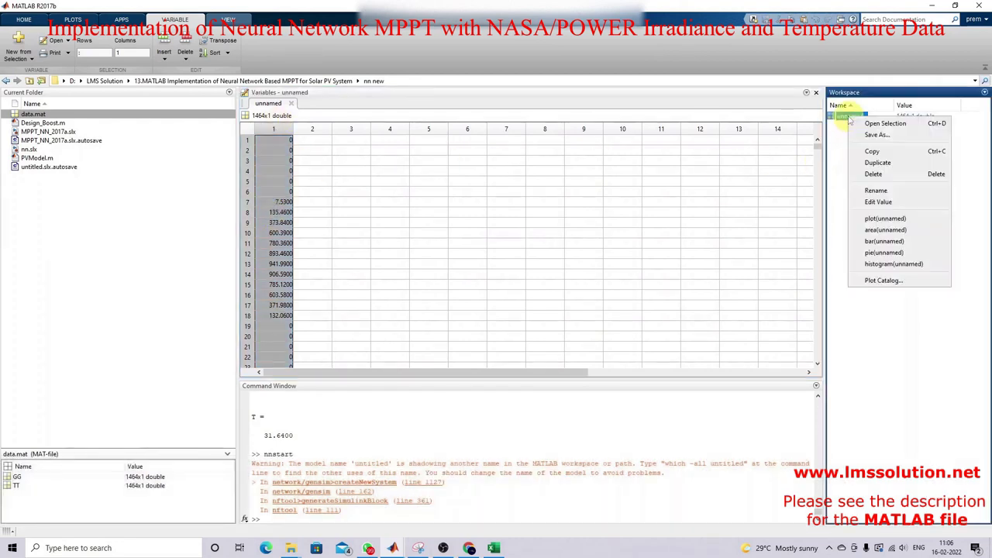
{"action": "left_click", "coordinate": [878, 190]}
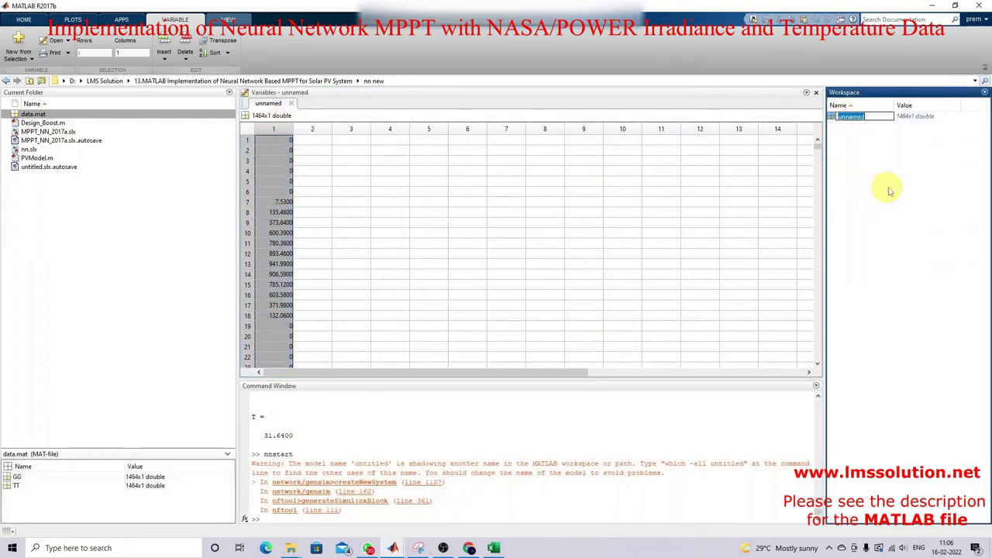
{"action": "type", "text": "GG"}
{"action": "left_click", "coordinate": [890, 191]}
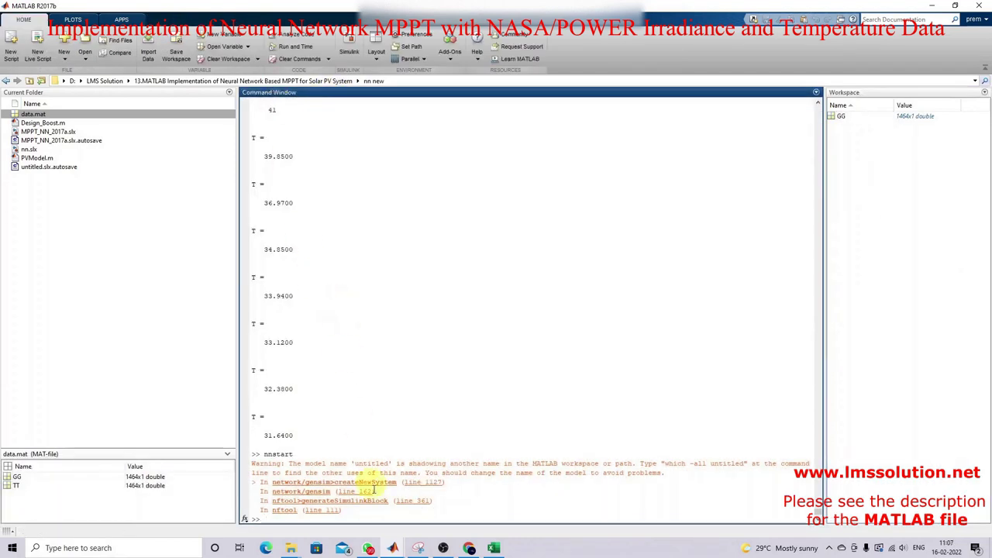
Switch back to the Excel hourly data and copy the temperature values in column F from F5 to the last row.
{"action": "left_click", "coordinate": [393, 547]}
{"action": "left_click", "coordinate": [494, 548]}
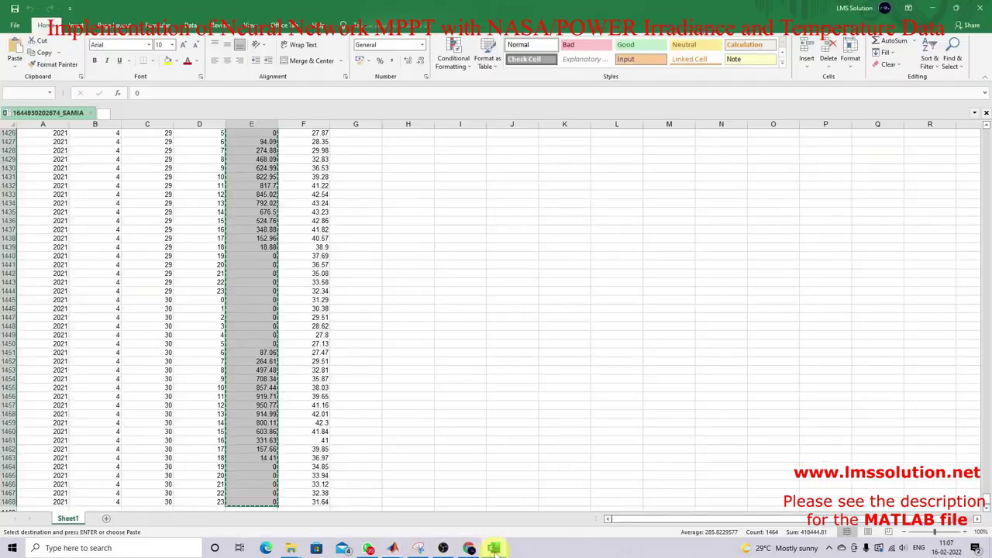
{"action": "scroll", "coordinate": [351, 250], "scroll_direction": "down", "scroll_amount": 5}
{"action": "scroll", "coordinate": [350, 249], "scroll_direction": "up", "scroll_amount": 16}
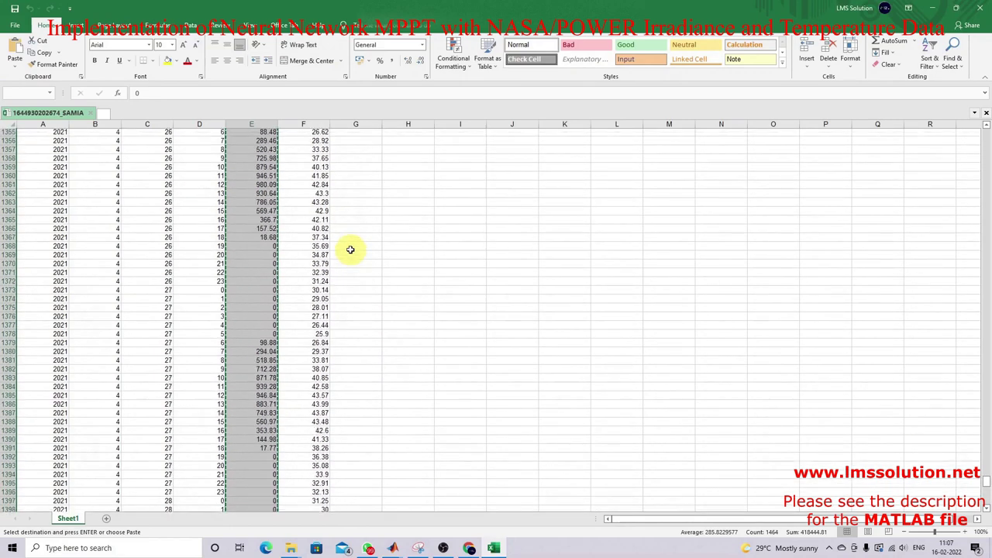
{"action": "left_click_drag", "start_coordinate": [987, 365], "coordinate": [981, 122]}
{"action": "left_click", "coordinate": [315, 178]}
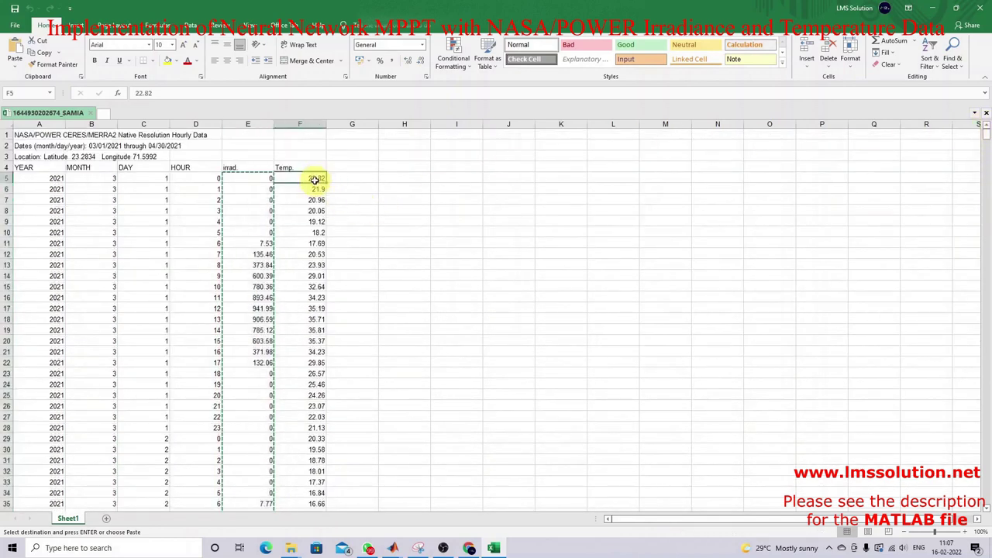
{"action": "key", "text": "shift+ctrl+Down"}
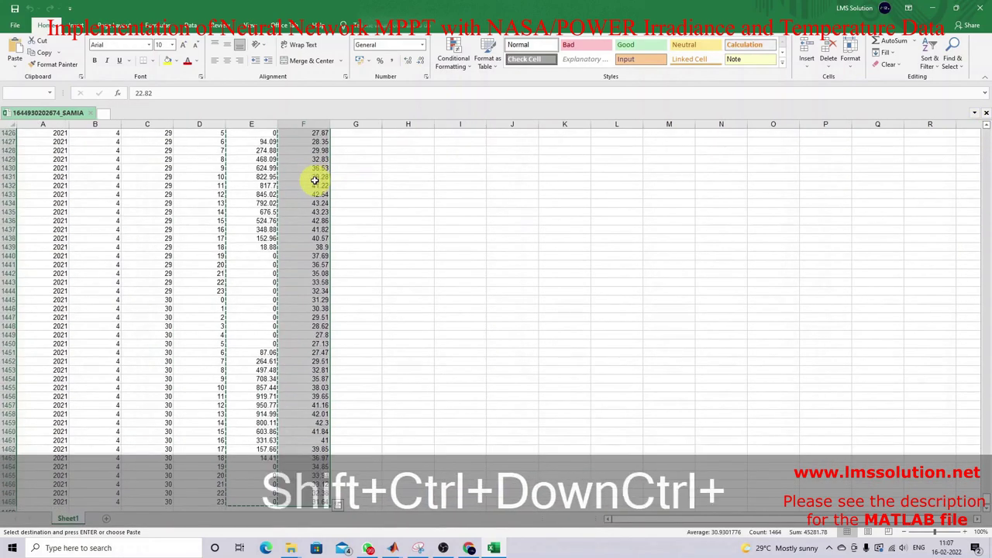
{"action": "key", "text": "ctrl+c"}
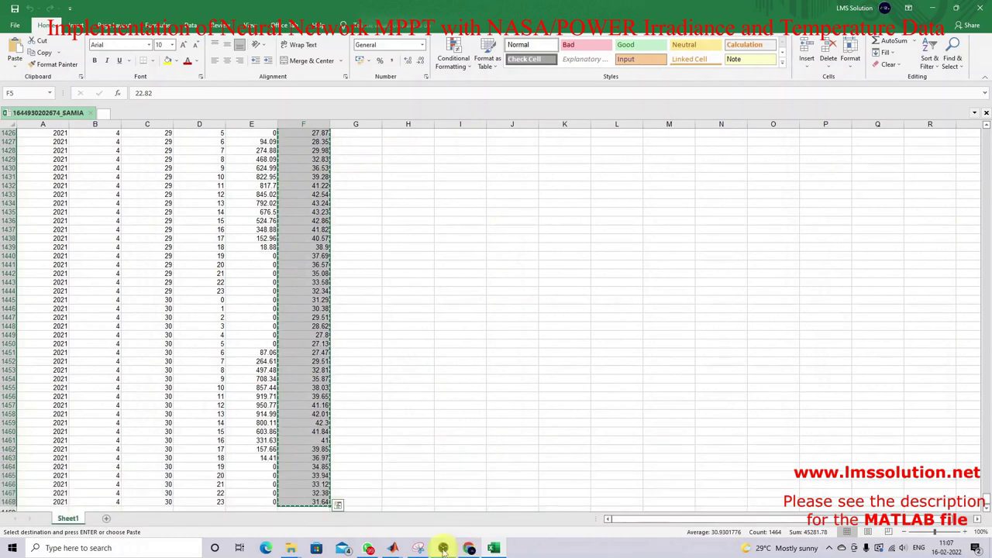
Return to MATLAB, create a new variable from the copied temperature values, rename it TT and close the variable editor.
{"action": "left_click", "coordinate": [393, 548]}
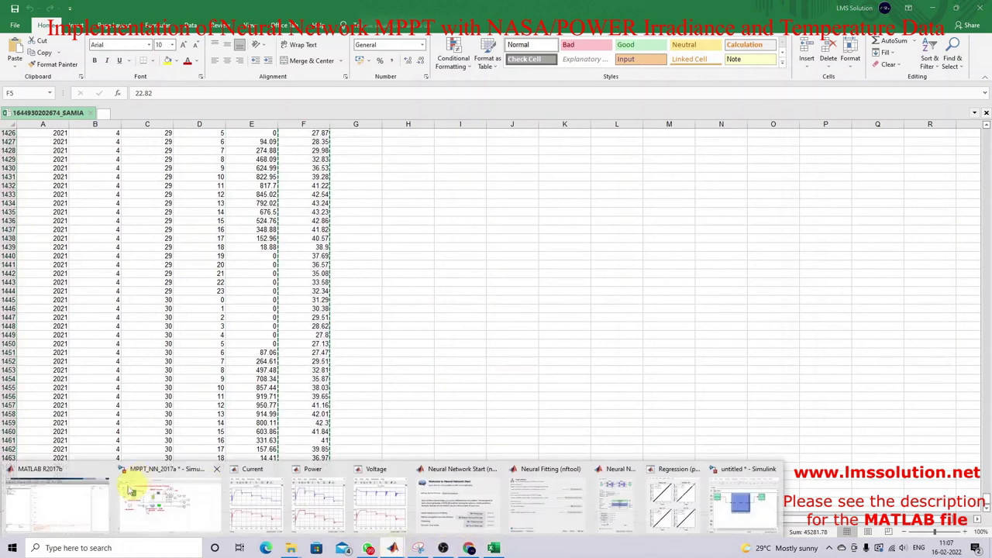
{"action": "left_click", "coordinate": [43, 500]}
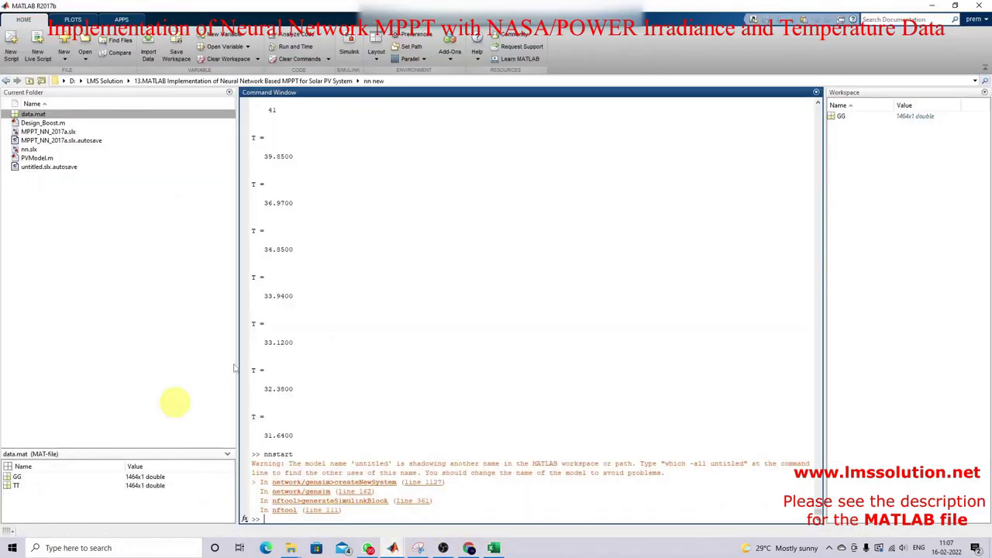
{"action": "left_click", "coordinate": [220, 34]}
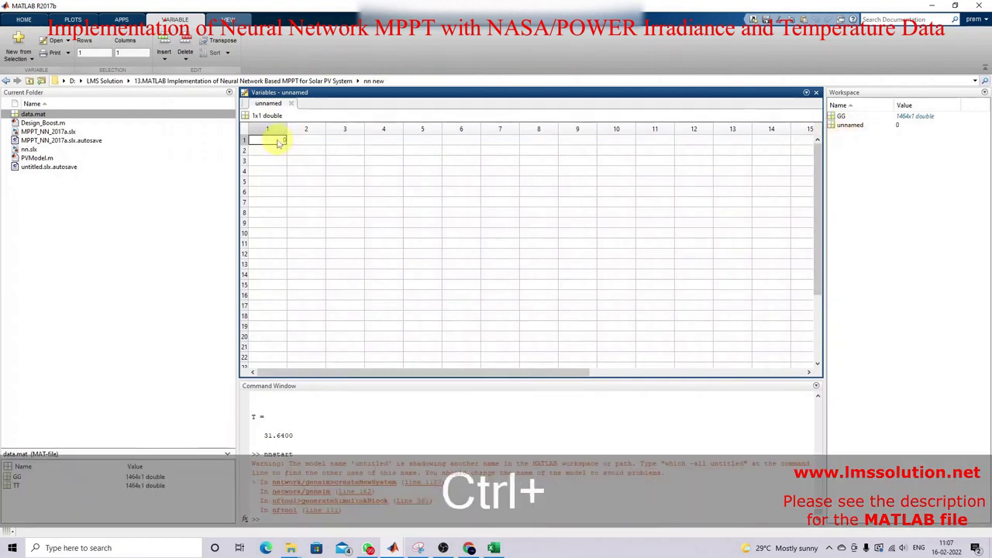
{"action": "key", "text": "ctrl+v"}
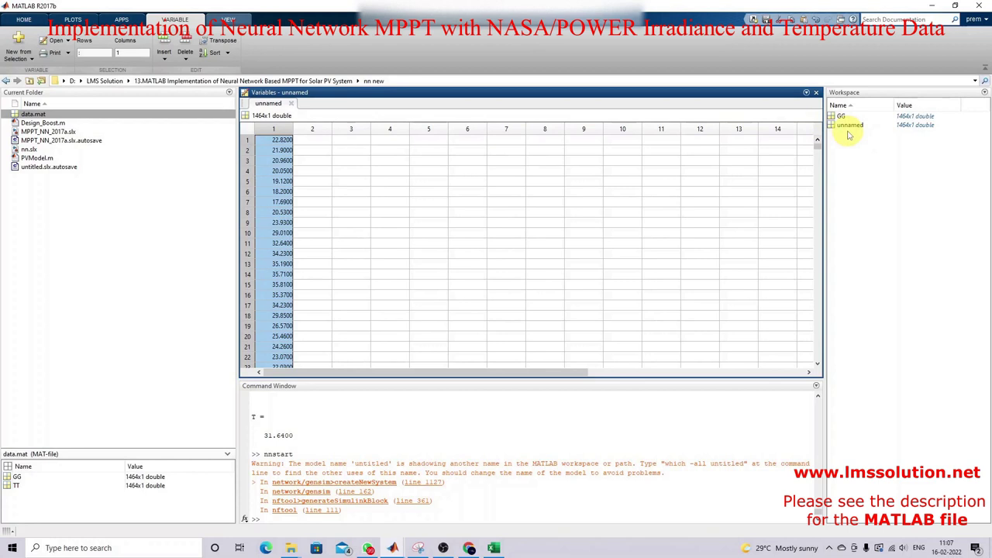
{"action": "right_click", "coordinate": [852, 125]}
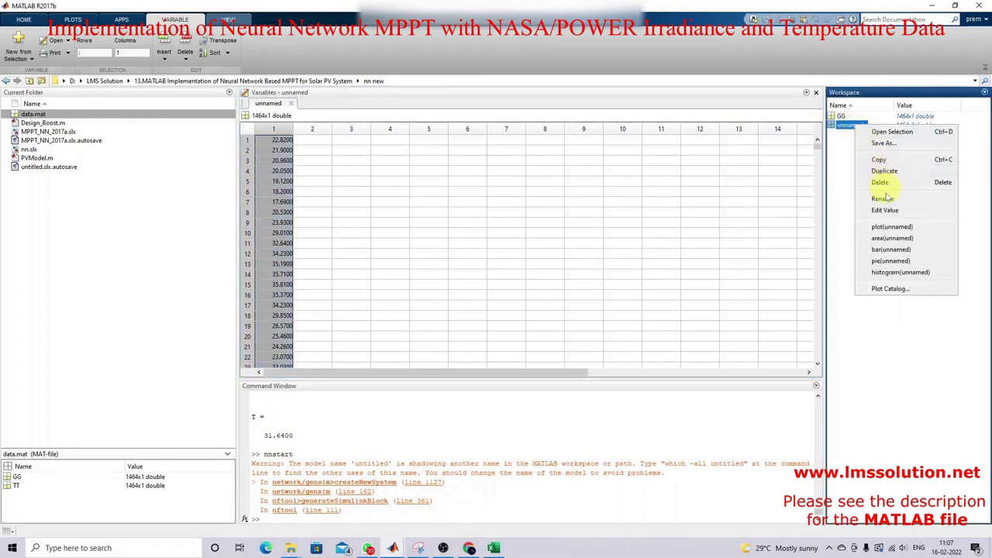
{"action": "left_click", "coordinate": [891, 199]}
{"action": "type", "text": "TT"}
{"action": "key", "text": "Return"}
{"action": "left_click", "coordinate": [294, 109]}
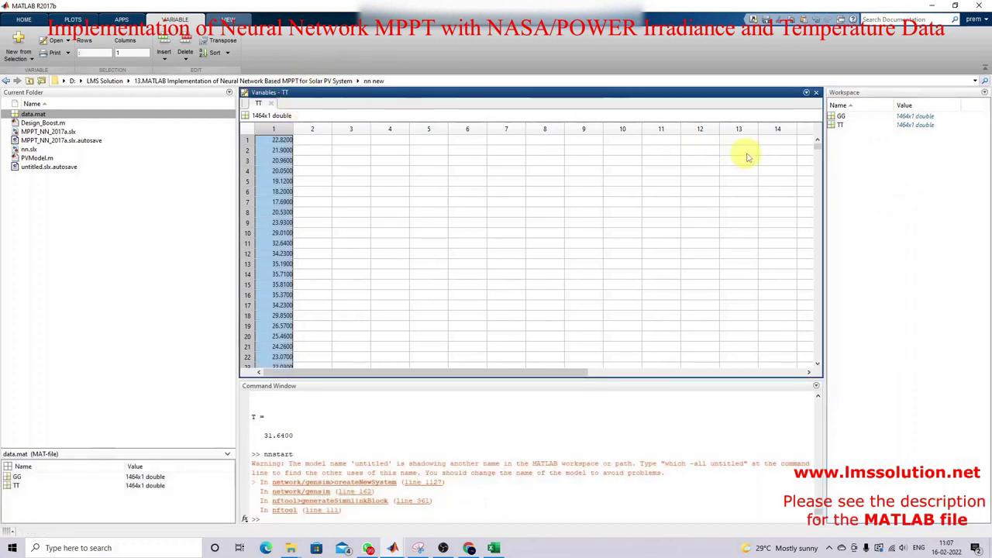
{"action": "left_click", "coordinate": [815, 92]}
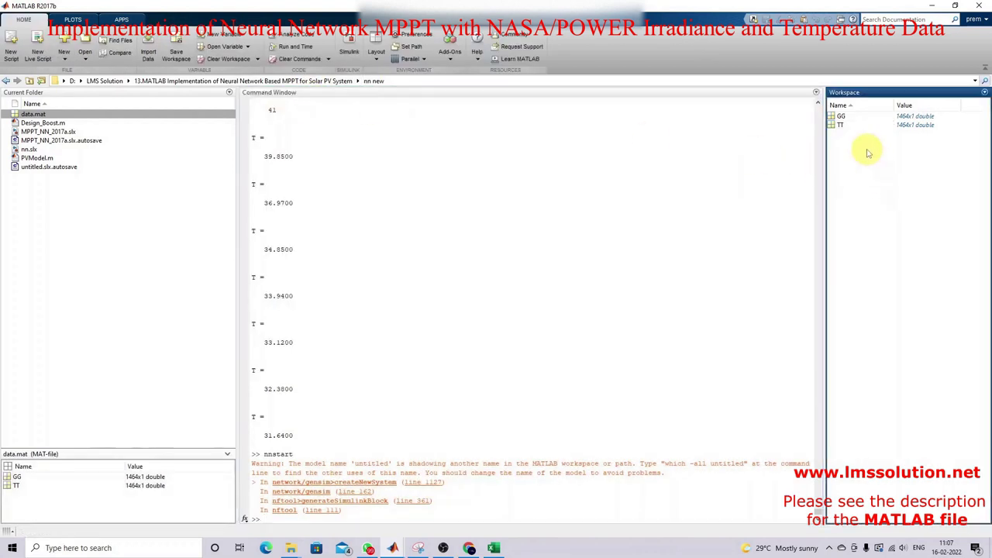
Save the workspace variables as data.mat in the nn new folder, replacing the existing file.
{"action": "right_click", "coordinate": [864, 160]}
{"action": "left_click", "coordinate": [886, 182]}
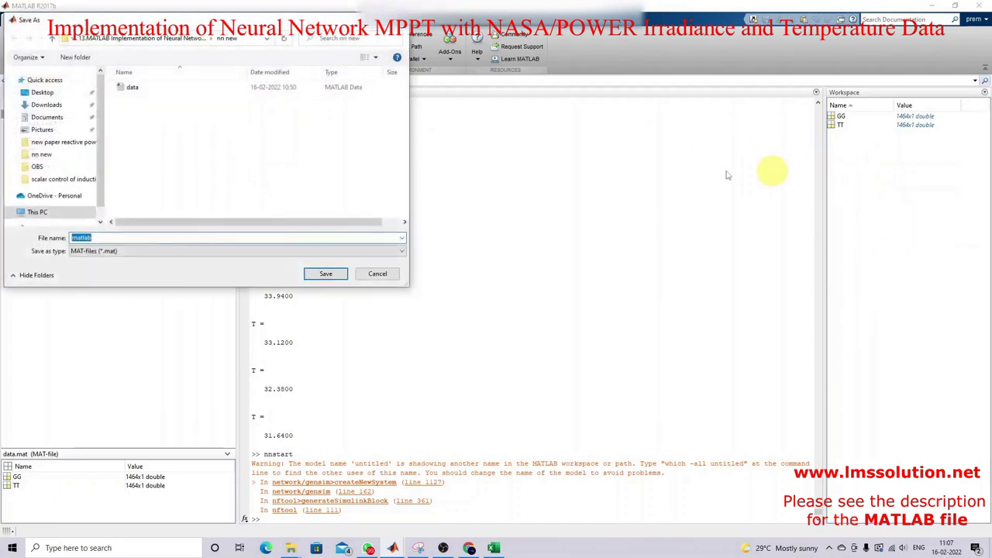
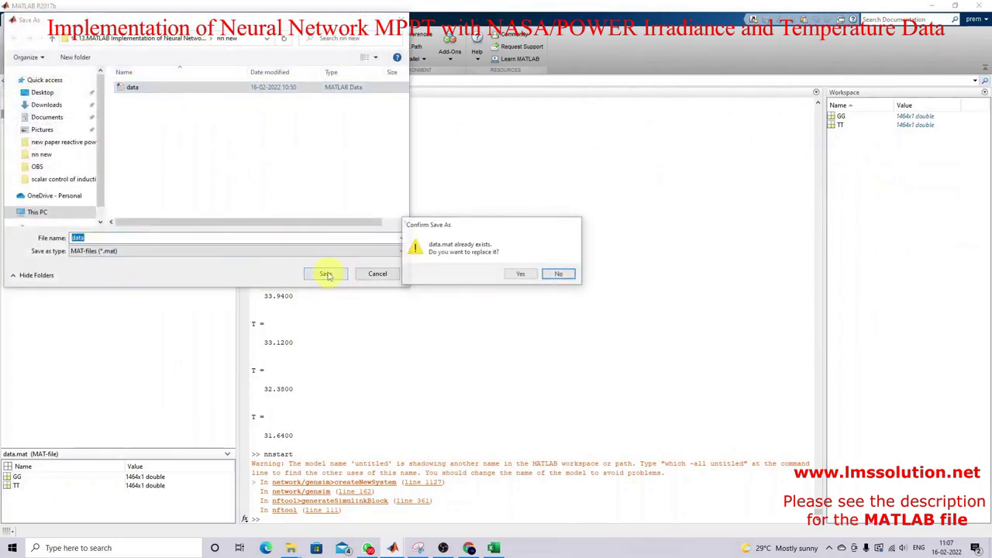
{"action": "left_click", "coordinate": [523, 272]}
{"action": "left_click", "coordinate": [462, 233]}
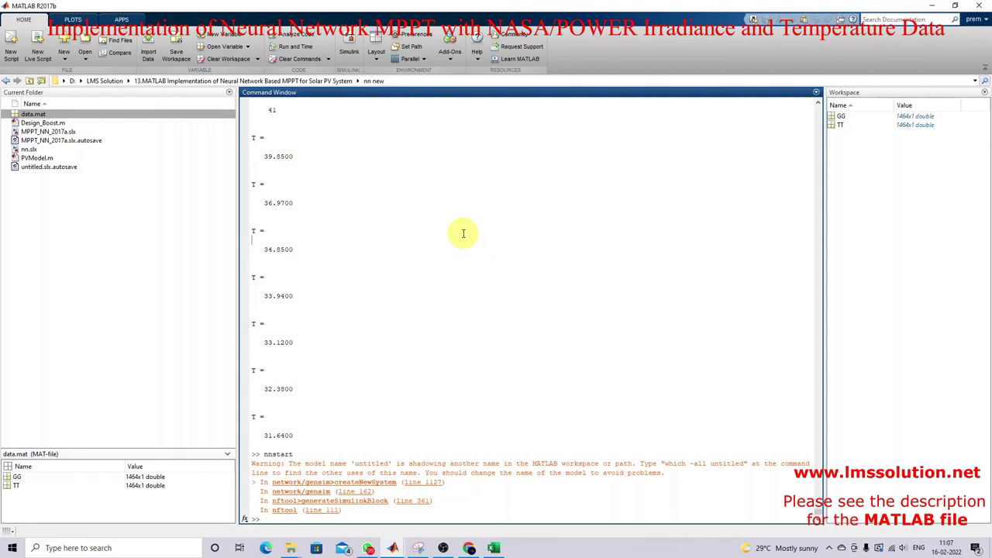
Switch to the MPPT_NN_2017a Simulink model and open the PV Panel block's parameters.
{"action": "left_click", "coordinate": [393, 546]}
{"action": "left_click", "coordinate": [155, 499]}
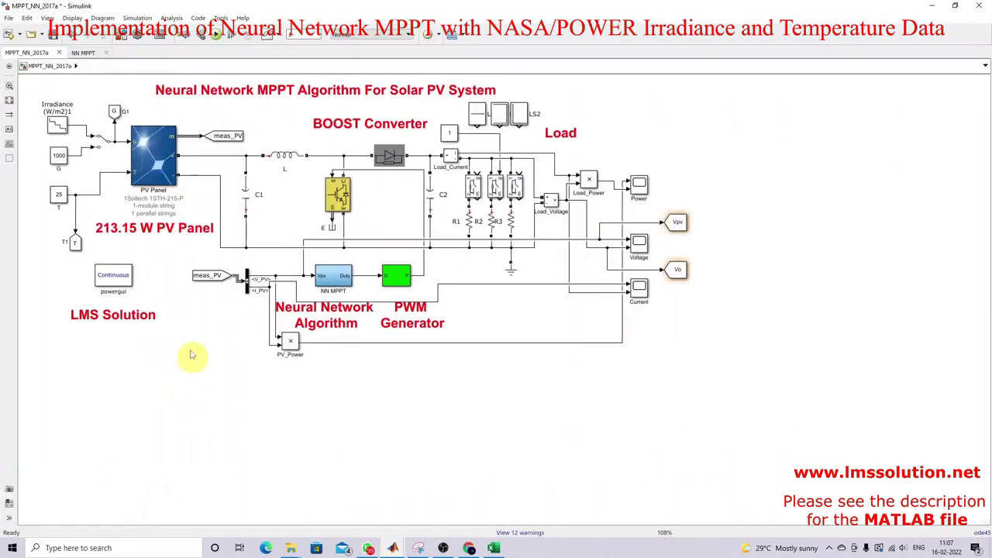
{"action": "double_click", "coordinate": [159, 167]}
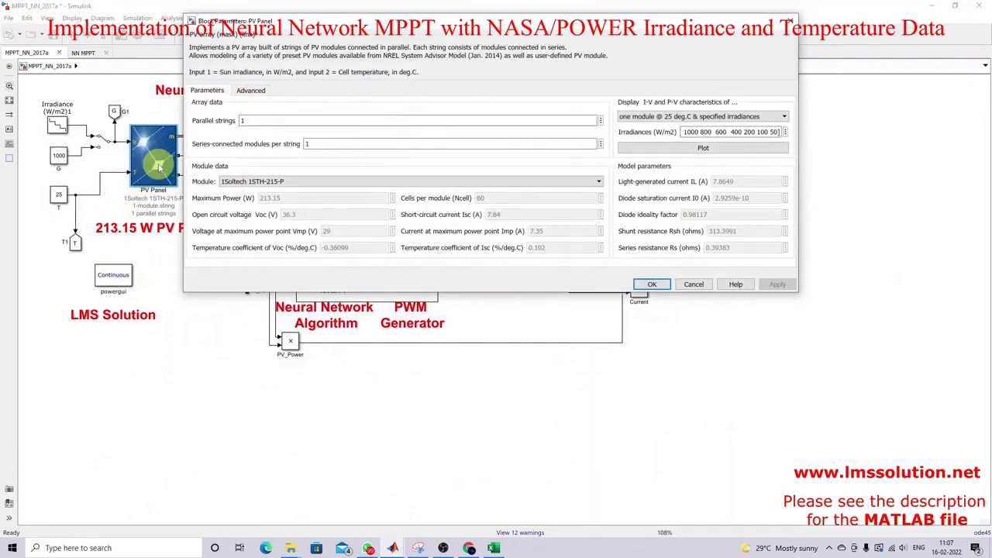
Return to the main MATLAB window, open the PVModel.m script and enlarge the editor to show all its code.
{"action": "left_click", "coordinate": [393, 546]}
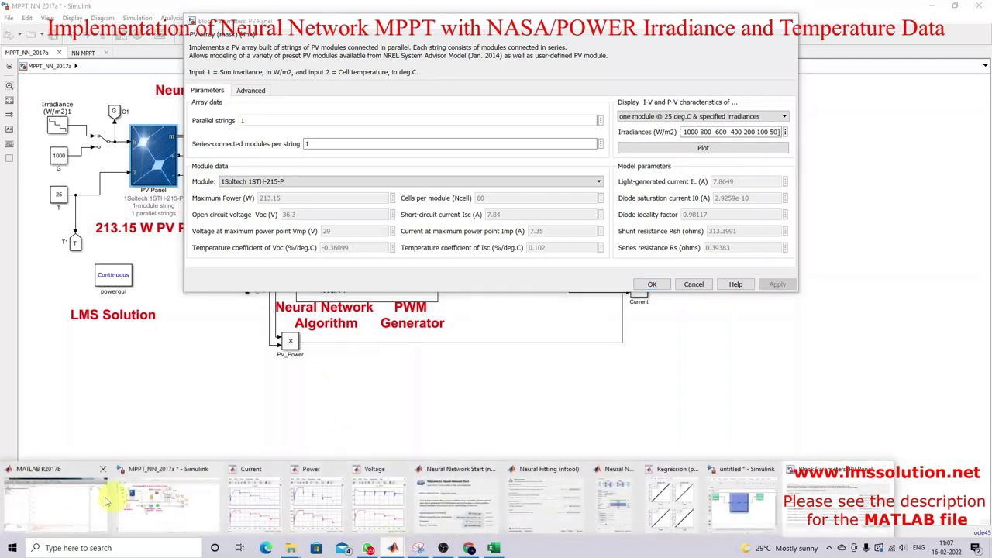
{"action": "left_click", "coordinate": [82, 496]}
{"action": "double_click", "coordinate": [31, 158]}
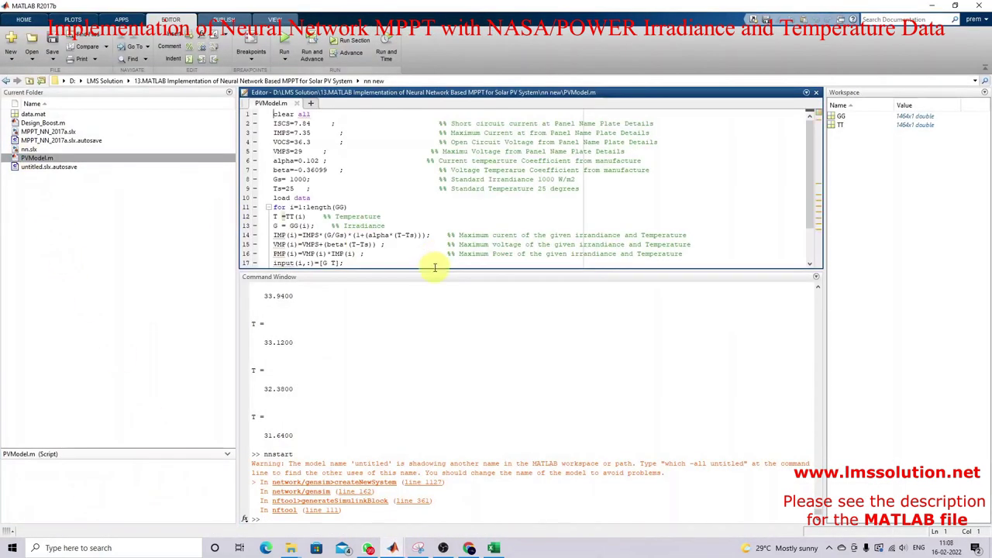
{"action": "left_click_drag", "start_coordinate": [433, 271], "coordinate": [434, 345]}
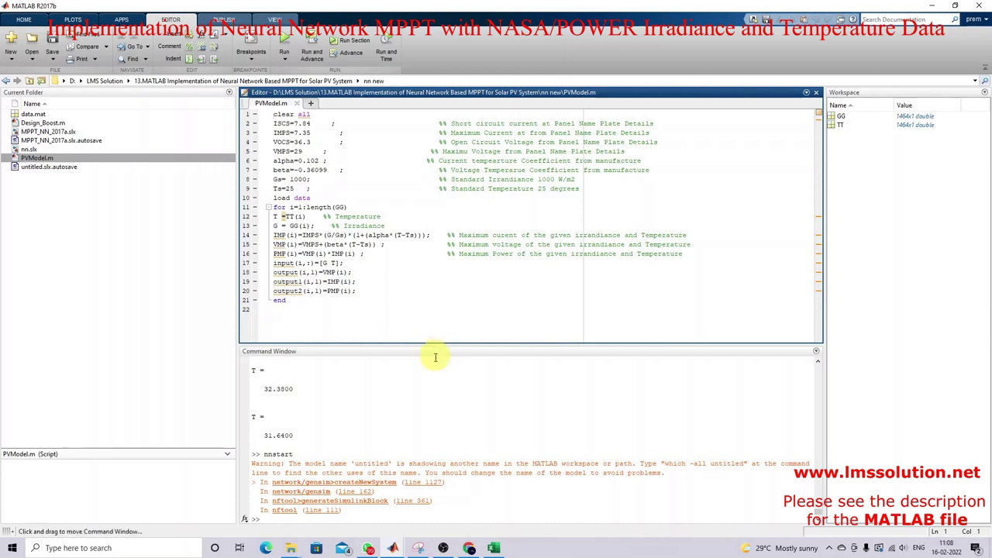
Bring up the PV Panel block parameters beside the PVModel.m script, compare the module data with the code, and close the dialog.
{"action": "left_click", "coordinate": [440, 549]}
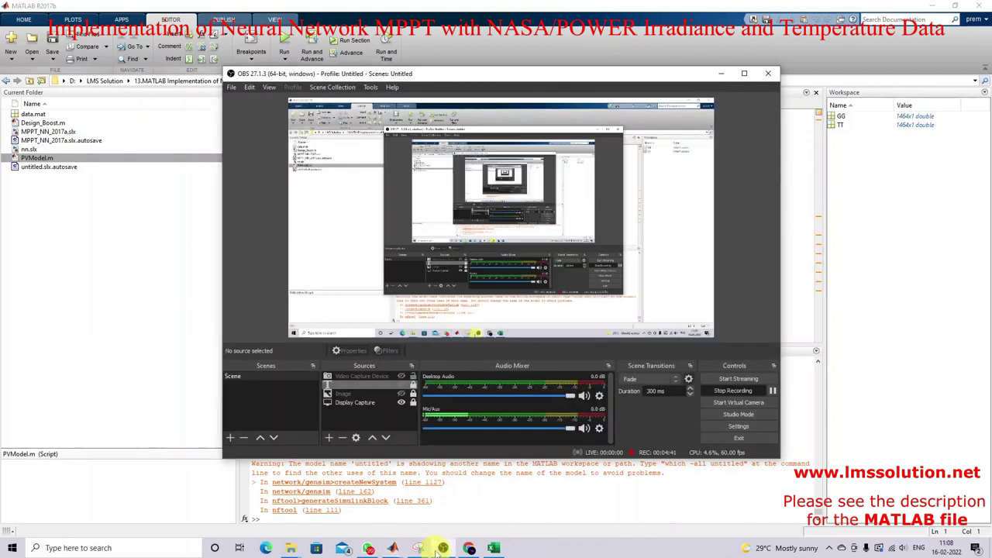
{"action": "left_click", "coordinate": [440, 549]}
{"action": "mouse_move", "coordinate": [394, 548]}
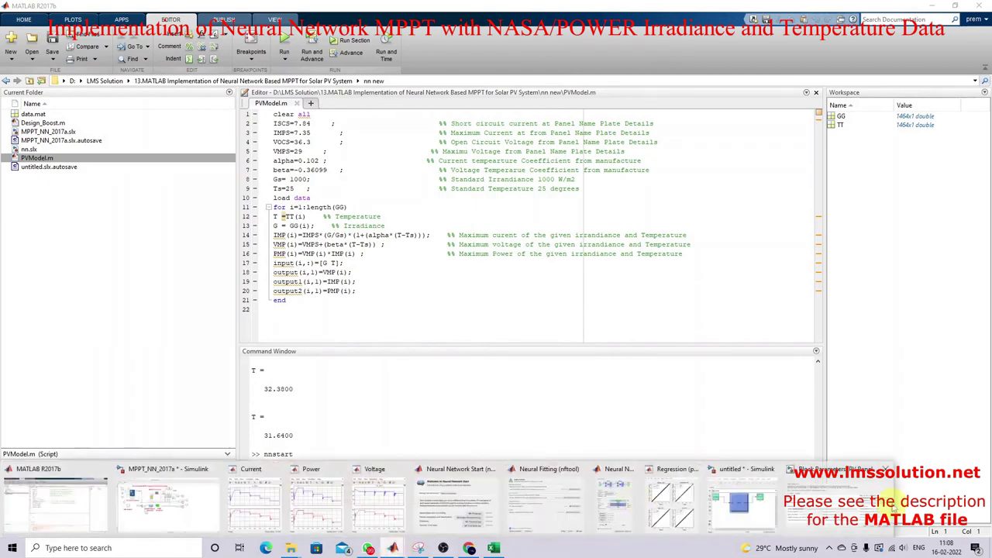
{"action": "left_click", "coordinate": [890, 508]}
{"action": "left_click_drag", "start_coordinate": [360, 19], "coordinate": [340, 225]}
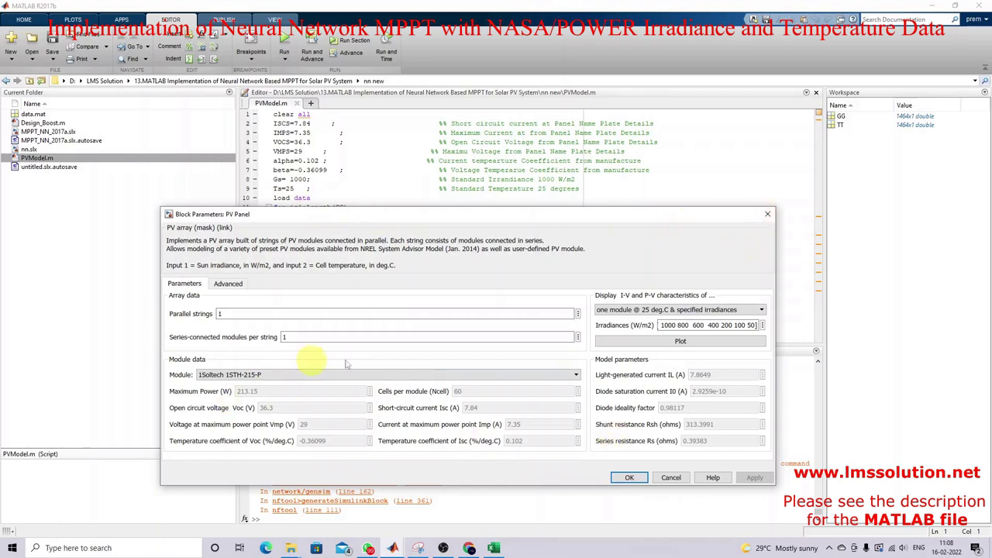
{"action": "left_click", "coordinate": [629, 478]}
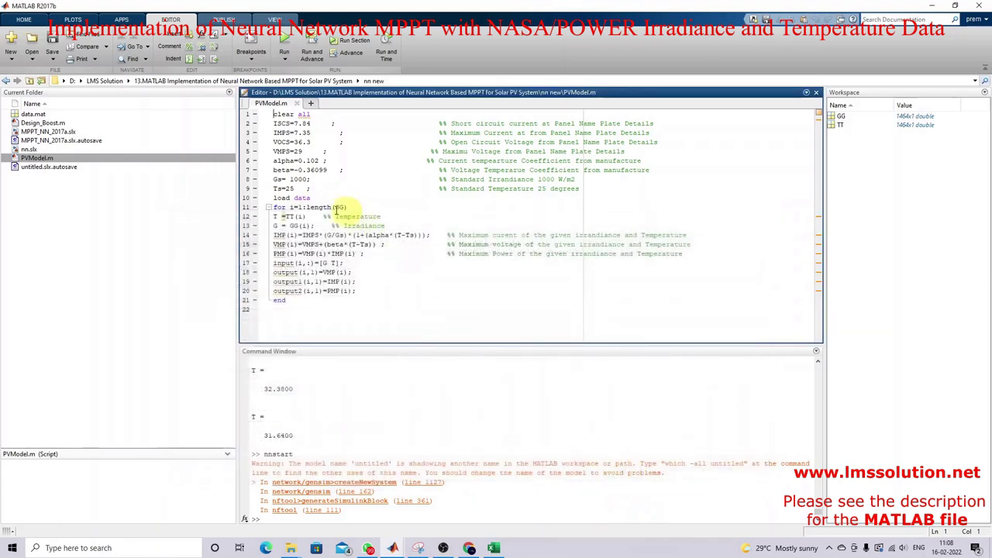
Examine the load data line, the for loop's maximum current, voltage and power formulas, and the input and output assignments in PVModel.m.
{"action": "left_click_drag", "start_coordinate": [308, 198], "coordinate": [271, 198]}
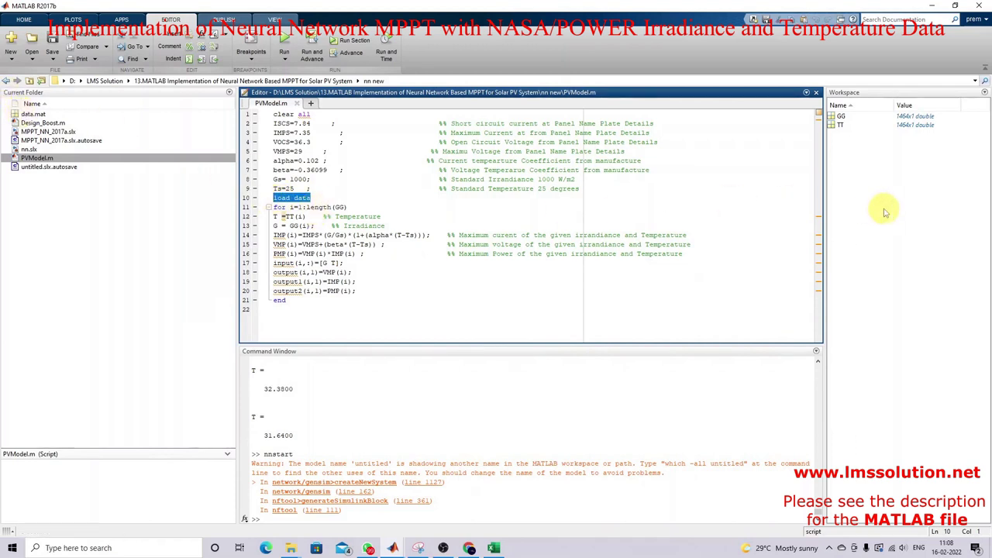
{"action": "left_click", "coordinate": [320, 208]}
{"action": "left_click", "coordinate": [303, 281]}
{"action": "left_click_drag", "start_coordinate": [295, 299], "coordinate": [273, 208]}
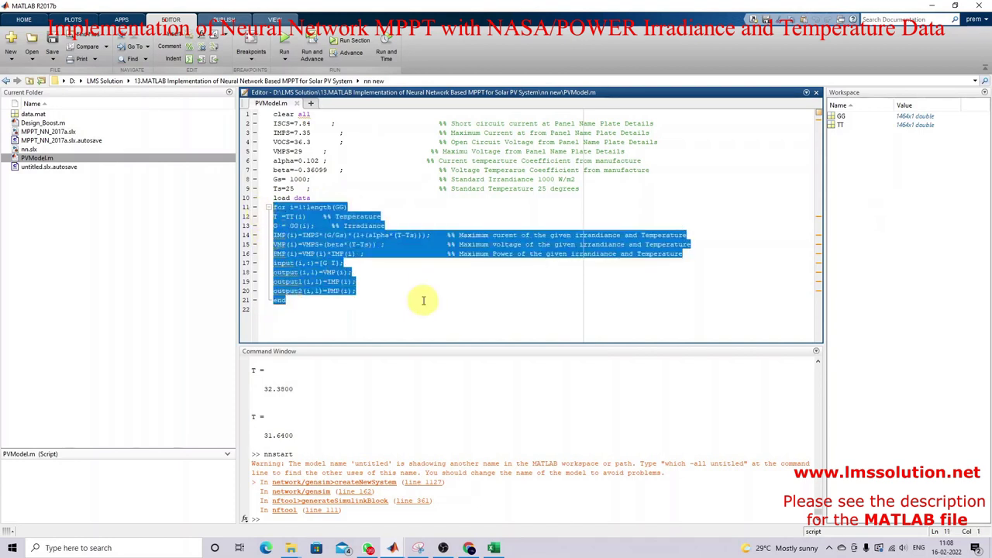
{"action": "left_click", "coordinate": [343, 263]}
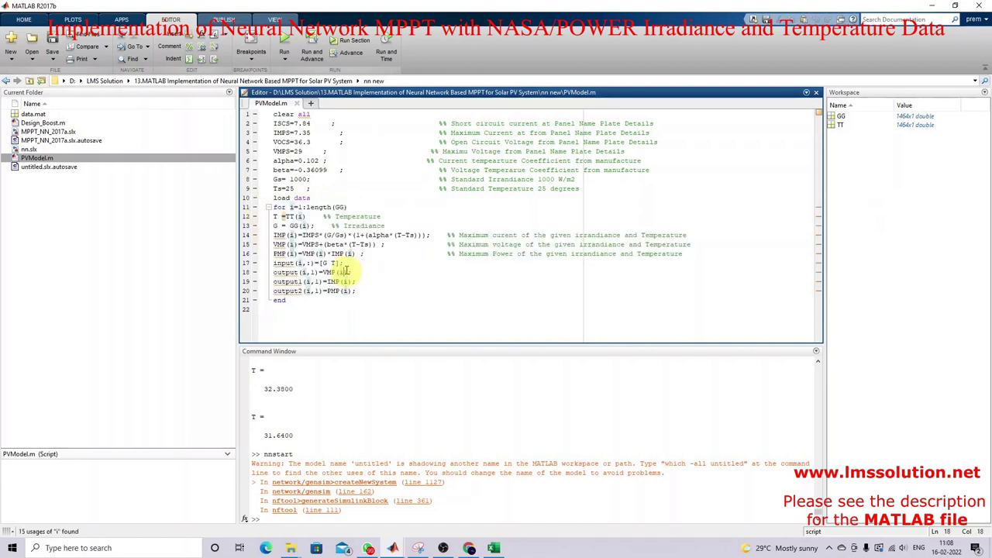
{"action": "left_click_drag", "start_coordinate": [344, 262], "coordinate": [272, 263]}
{"action": "left_click_drag", "start_coordinate": [352, 272], "coordinate": [273, 272]}
{"action": "left_click_drag", "start_coordinate": [274, 218], "coordinate": [357, 293]}
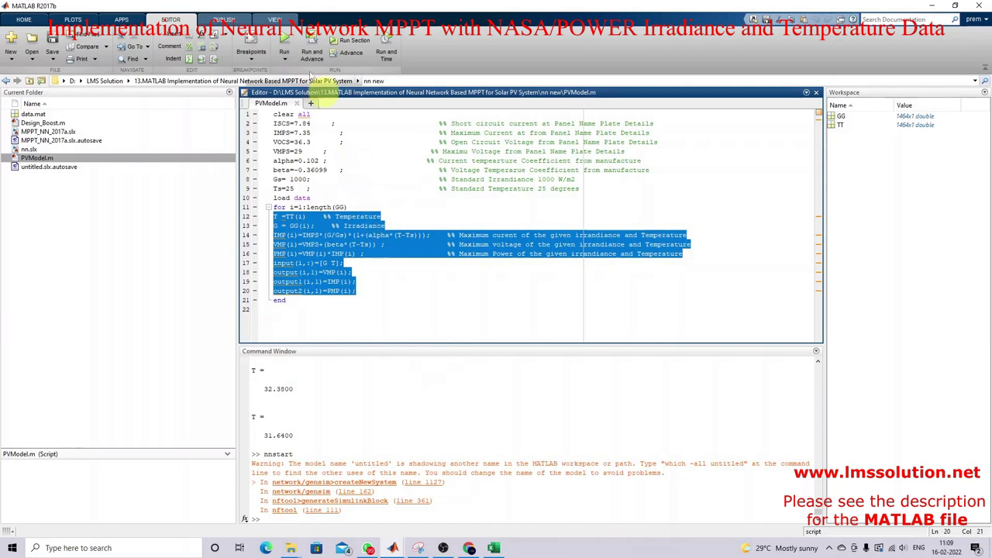
Run the PVModel.m script and check the input and output variables in the workspace.
{"action": "left_click", "coordinate": [284, 45]}
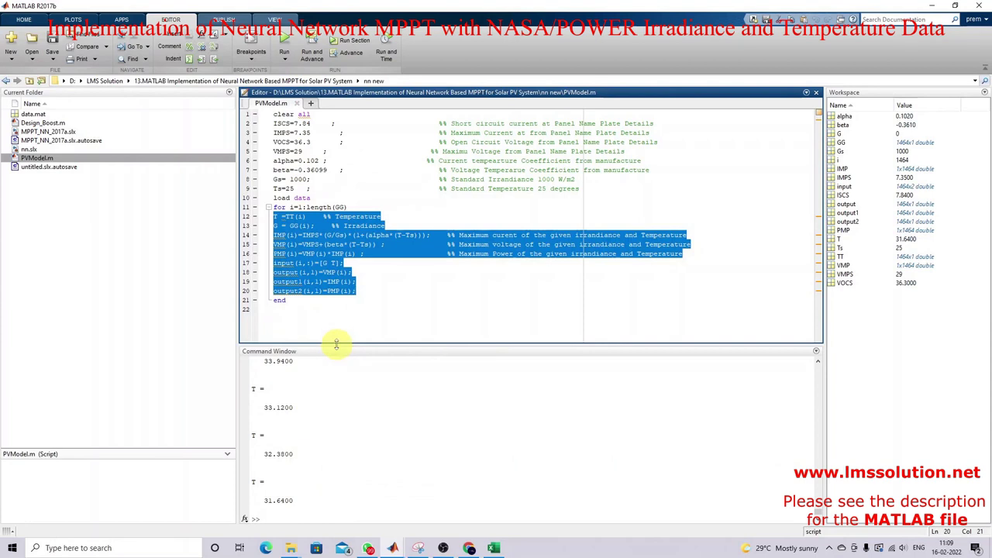
{"action": "left_click", "coordinate": [843, 187]}
{"action": "left_click", "coordinate": [845, 205]}
Launch nnstart, close the old Neural Fitting session, open a fresh Fitting app and advance to its data selection page.
{"action": "left_click", "coordinate": [313, 520]}
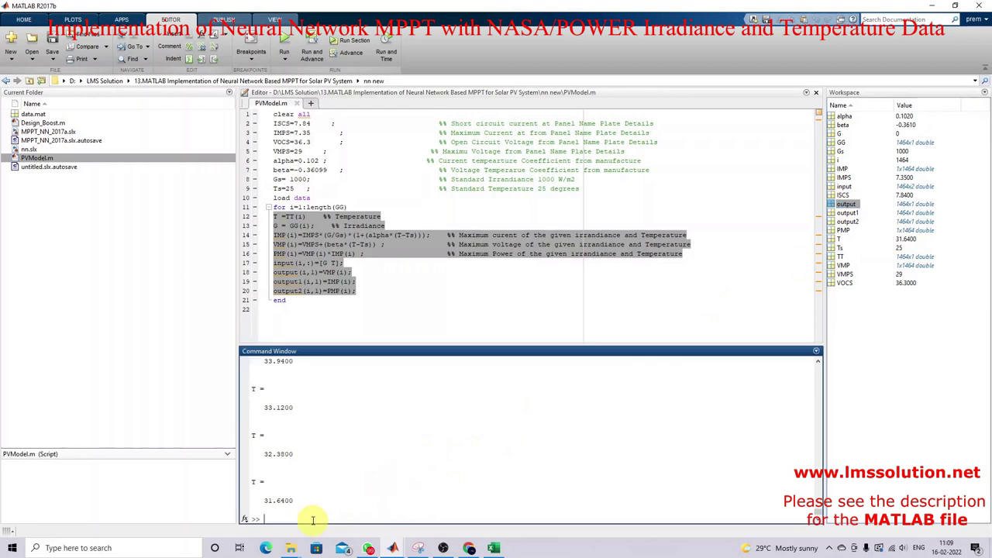
{"action": "type", "text": "nnstart"}
{"action": "key", "text": "Return"}
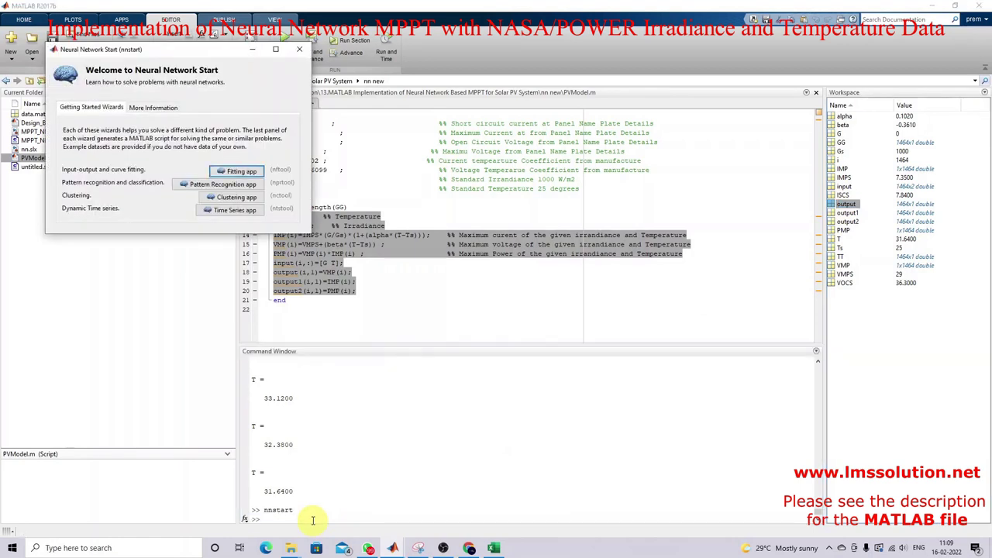
{"action": "left_click", "coordinate": [242, 172]}
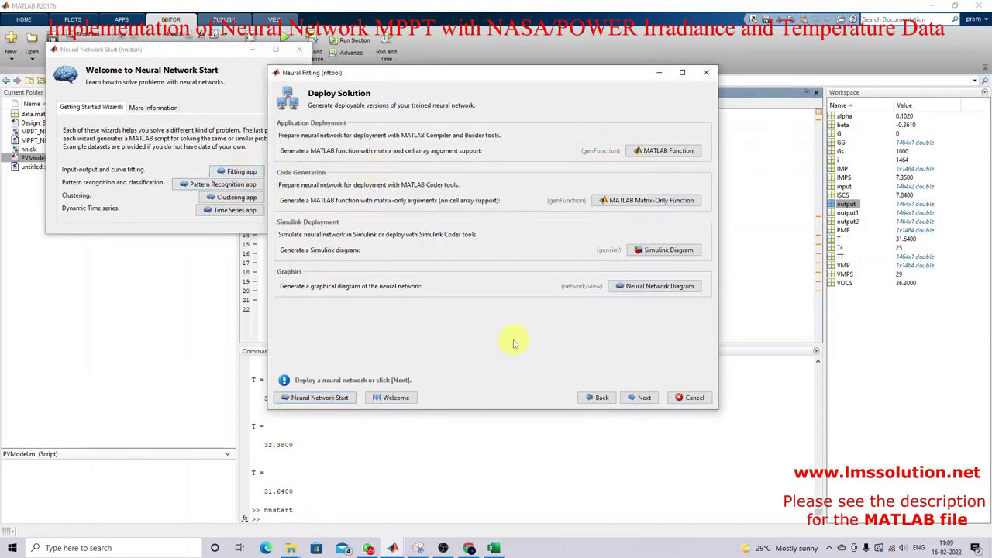
{"action": "left_click", "coordinate": [706, 72]}
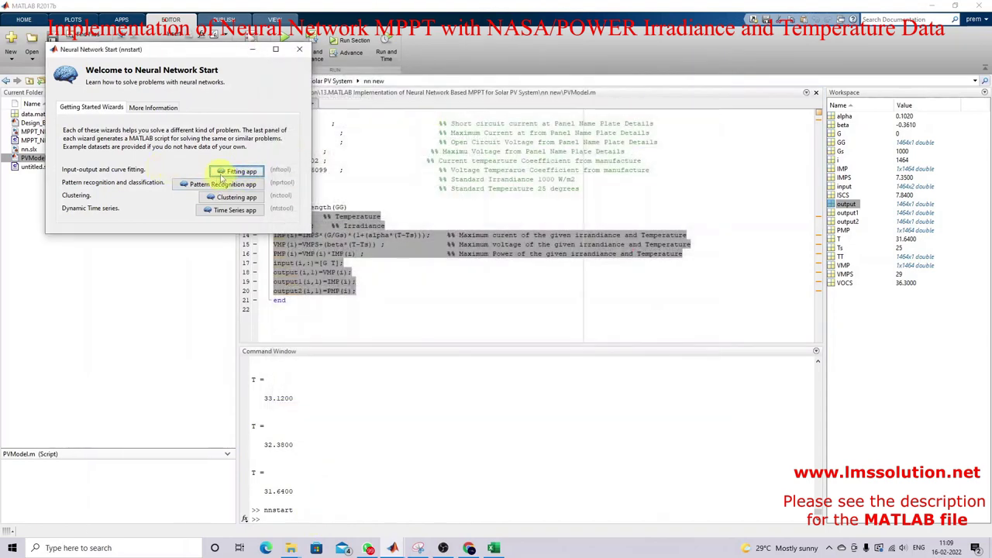
{"action": "left_click", "coordinate": [232, 172]}
{"action": "left_click", "coordinate": [640, 398]}
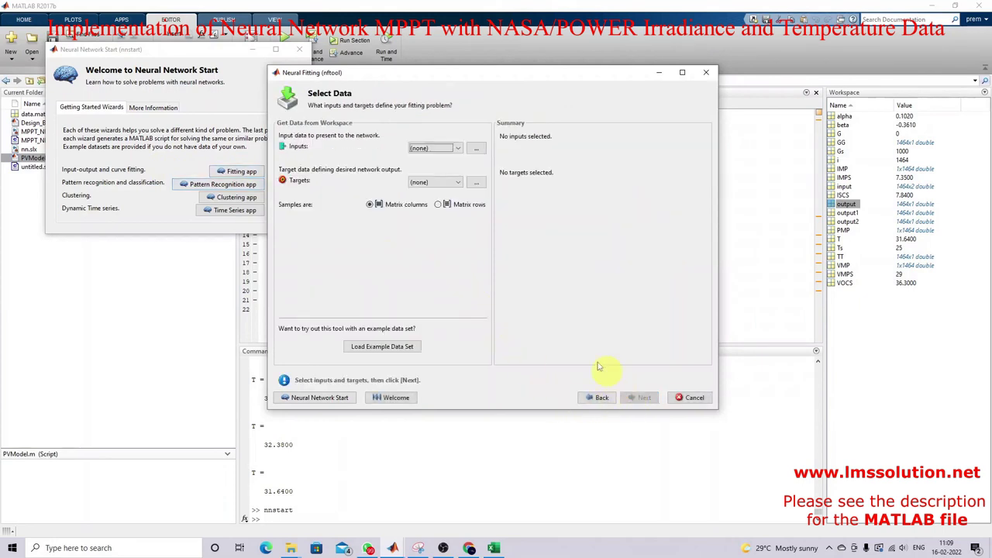
Choose input as the network inputs and output as the targets, with samples as matrix rows, and continue to validation settings.
{"action": "left_click", "coordinate": [431, 148]}
{"action": "scroll", "coordinate": [438, 200], "scroll_direction": "down", "scroll_amount": 4}
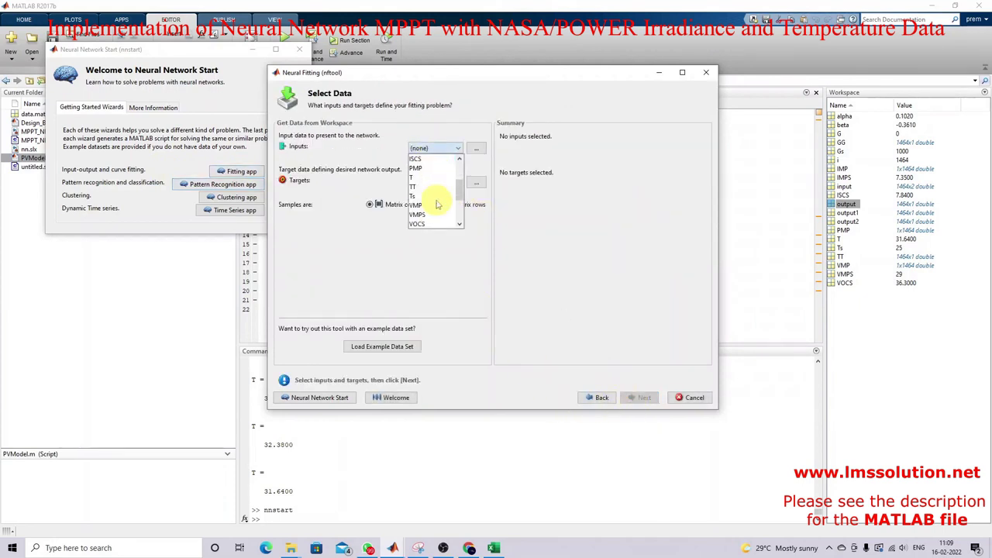
{"action": "left_click", "coordinate": [436, 204]}
{"action": "left_click", "coordinate": [436, 183]}
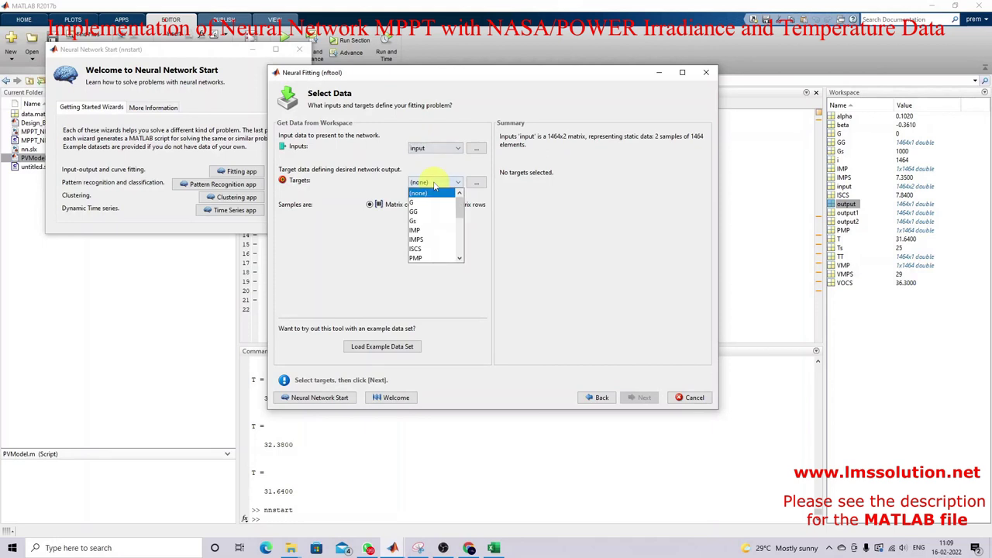
{"action": "scroll", "coordinate": [436, 246], "scroll_direction": "down", "scroll_amount": 5}
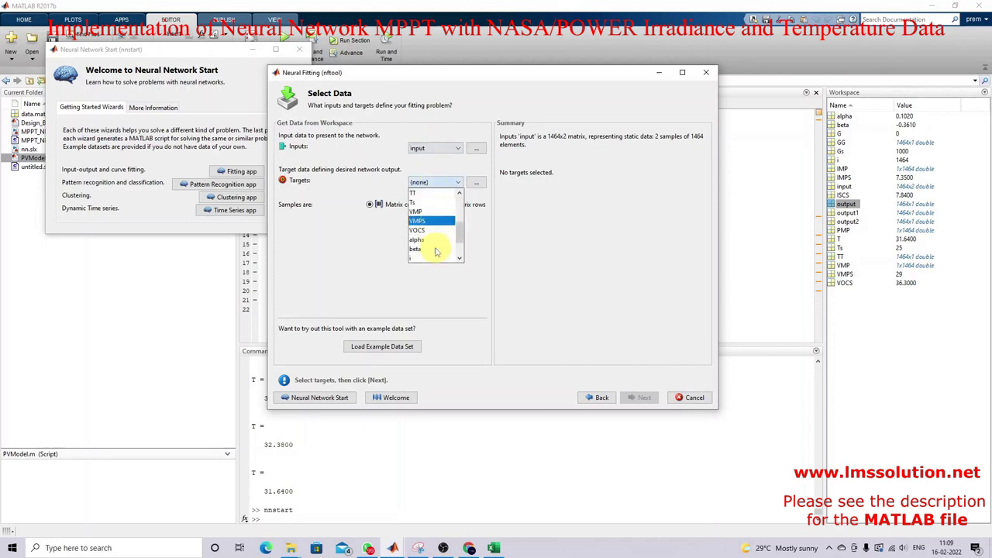
{"action": "left_click", "coordinate": [433, 249]}
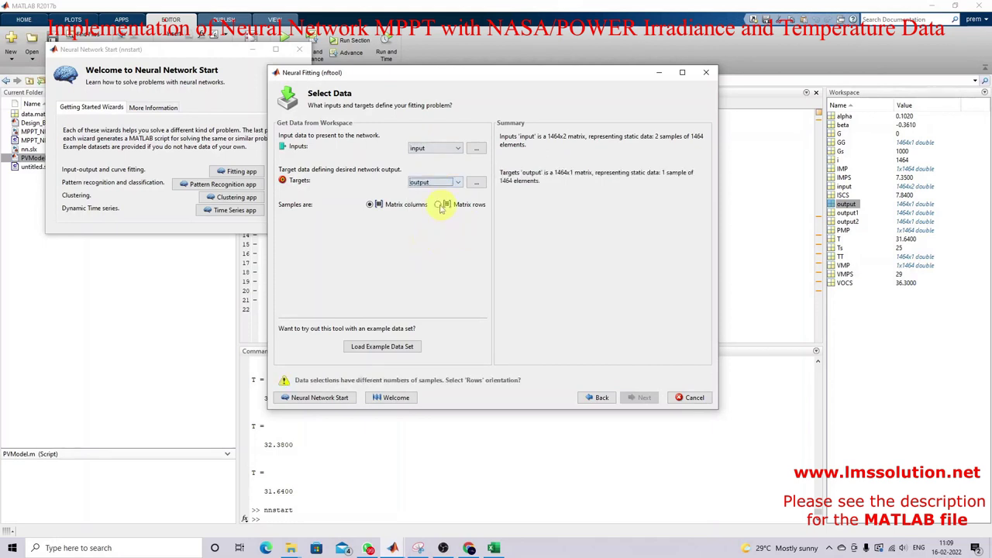
{"action": "left_click", "coordinate": [438, 205]}
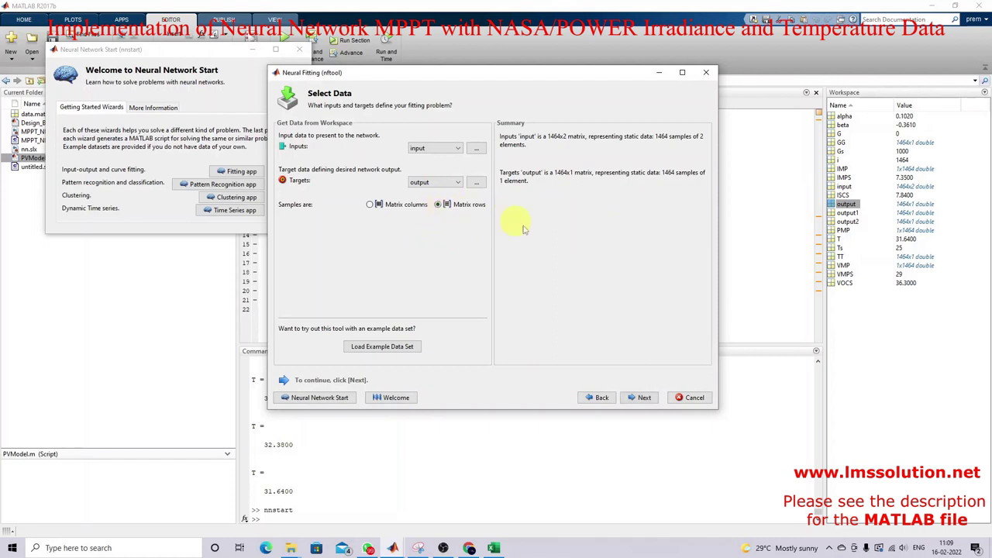
{"action": "left_click", "coordinate": [632, 397]}
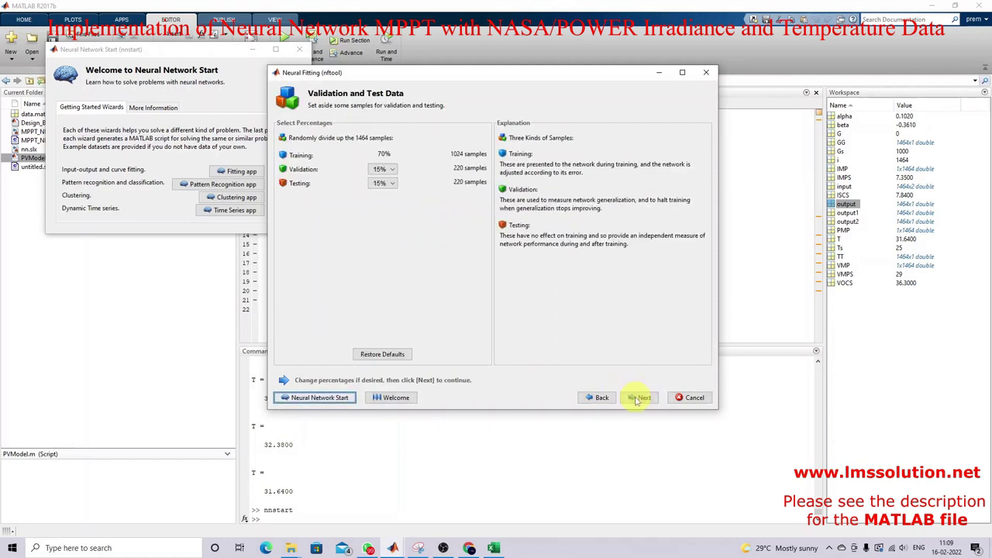
Keep the 15% validation and testing split and 10 hidden neurons, and train the network with the Levenberg-Marquardt algorithm.
{"action": "left_click", "coordinate": [636, 399]}
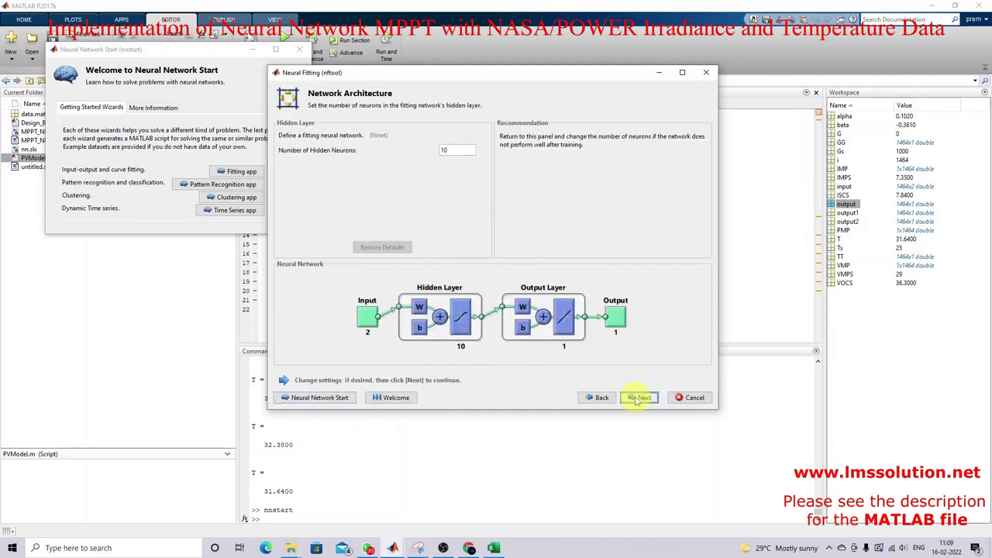
{"action": "left_click", "coordinate": [635, 399]}
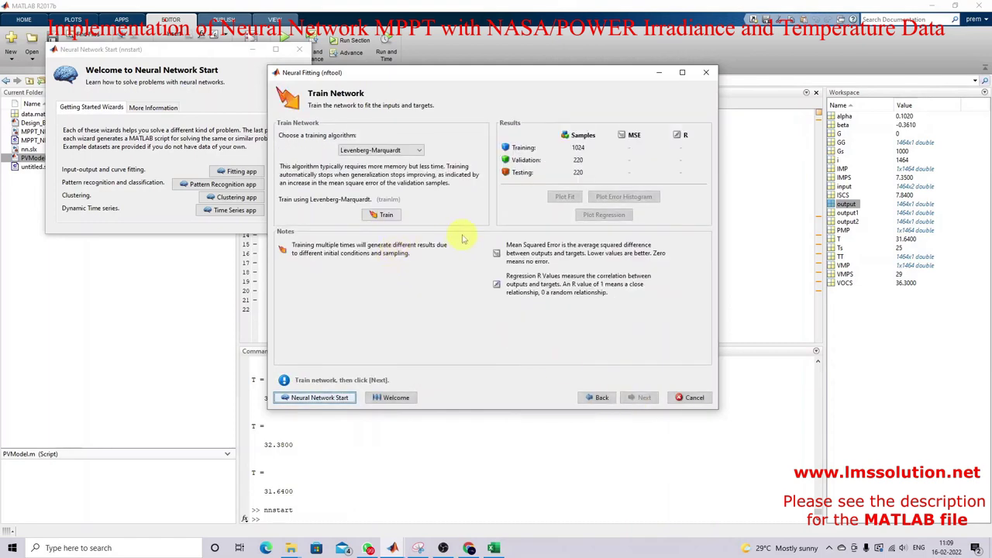
{"action": "left_click", "coordinate": [387, 217]}
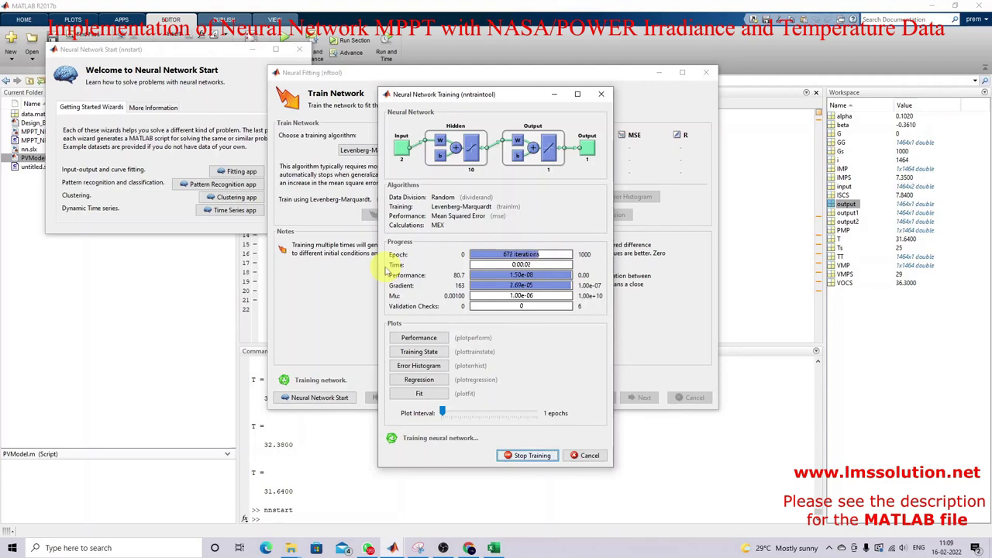
{"action": "left_click", "coordinate": [511, 443]}
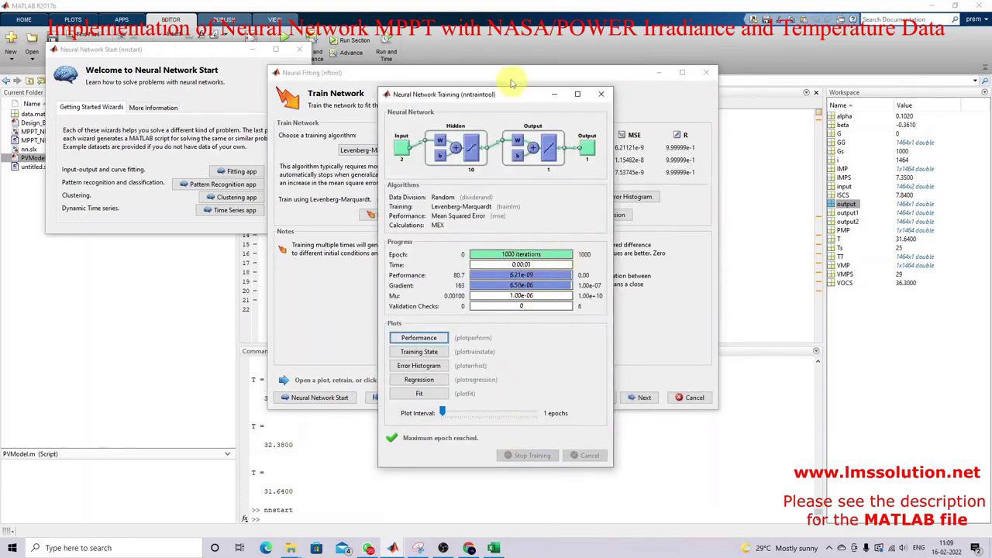
Review the training results and the regression plots for training, validation, test and all data, and return to the Neural Fitting window.
{"action": "left_click_drag", "start_coordinate": [504, 93], "coordinate": [393, 86]}
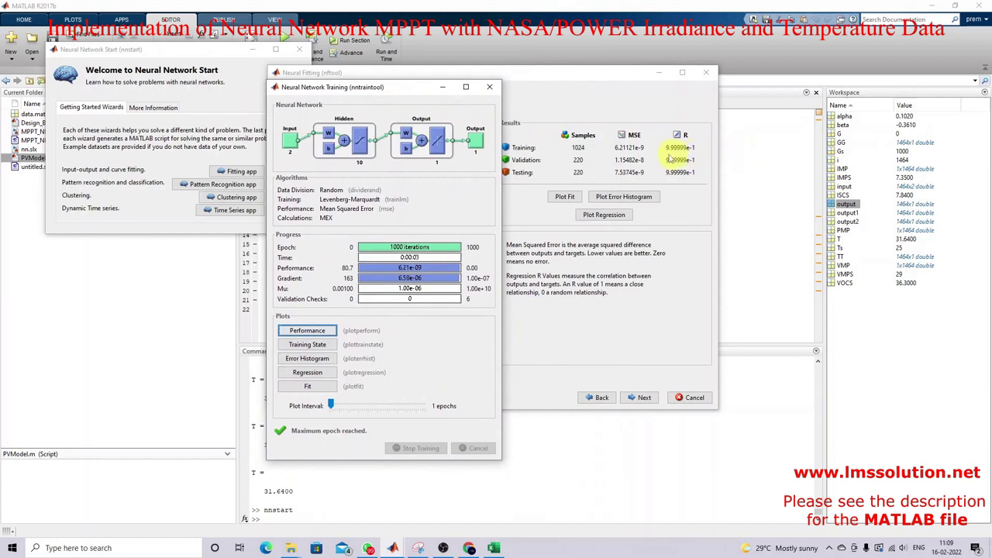
{"action": "left_click", "coordinate": [597, 215]}
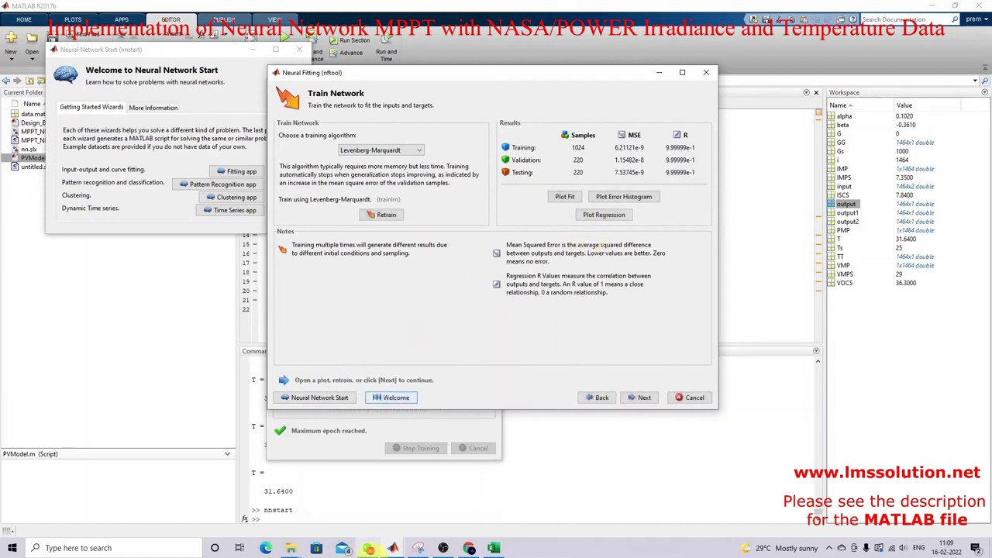
{"action": "mouse_move", "coordinate": [403, 546]}
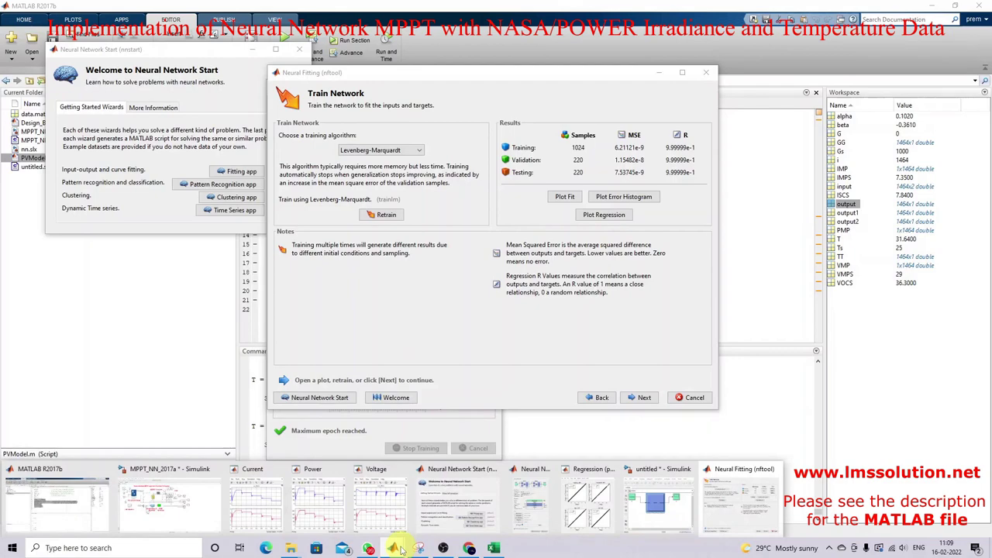
{"action": "left_click", "coordinate": [586, 496]}
{"action": "left_click_drag", "start_coordinate": [453, 77], "coordinate": [448, 56]}
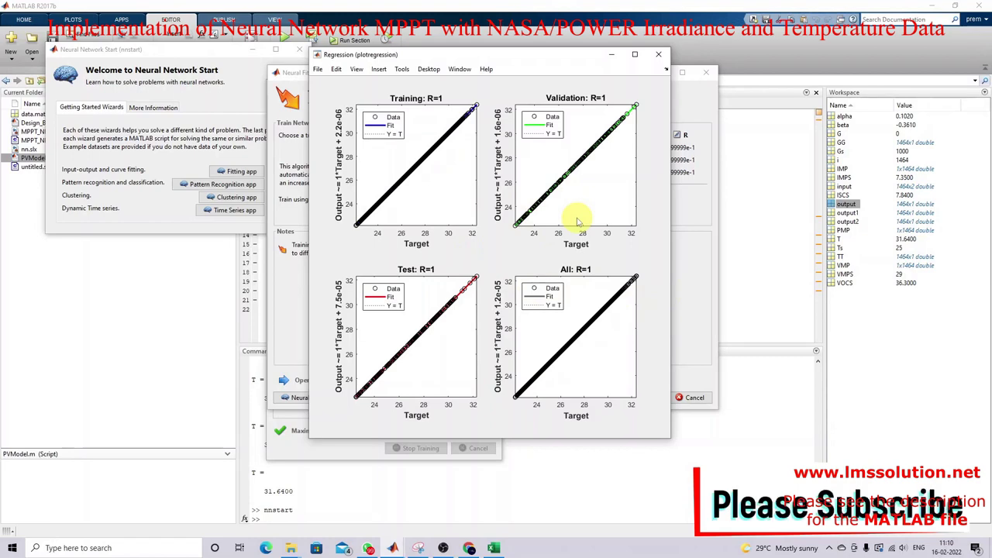
{"action": "left_click", "coordinate": [682, 246]}
Skip further evaluation, generate a Simulink diagram of the trained network, and copy its Function Fitting Neural Network block.
{"action": "left_click", "coordinate": [634, 397]}
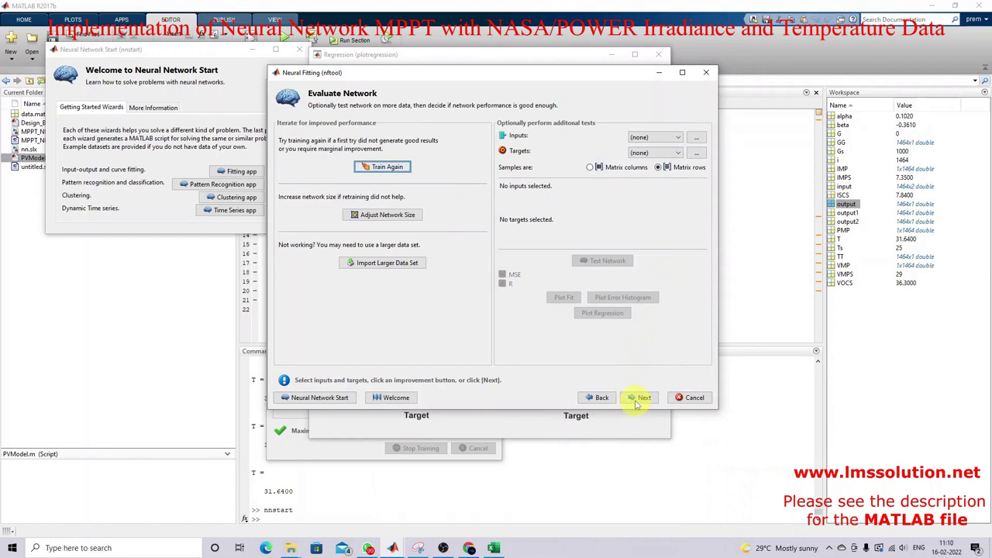
{"action": "left_click", "coordinate": [637, 398]}
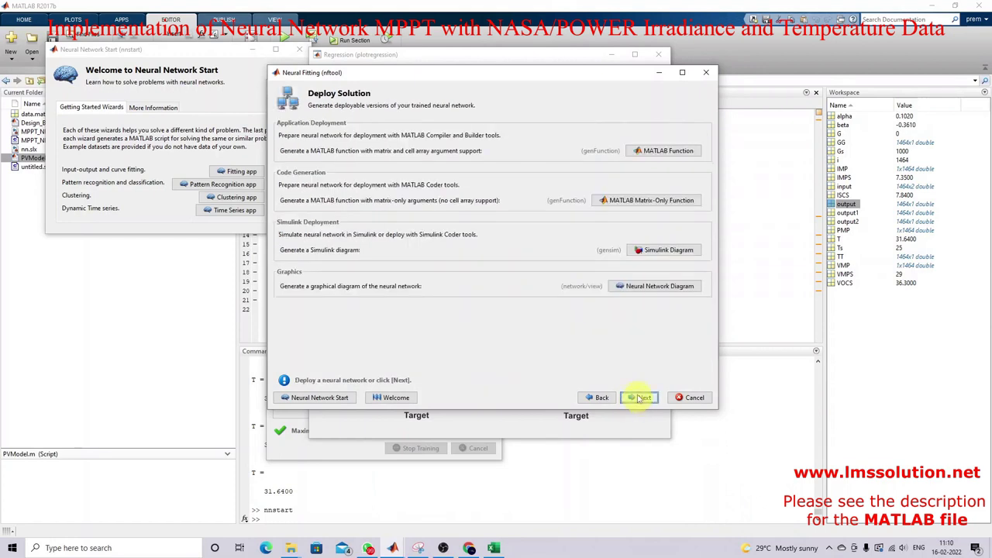
{"action": "left_click", "coordinate": [648, 253]}
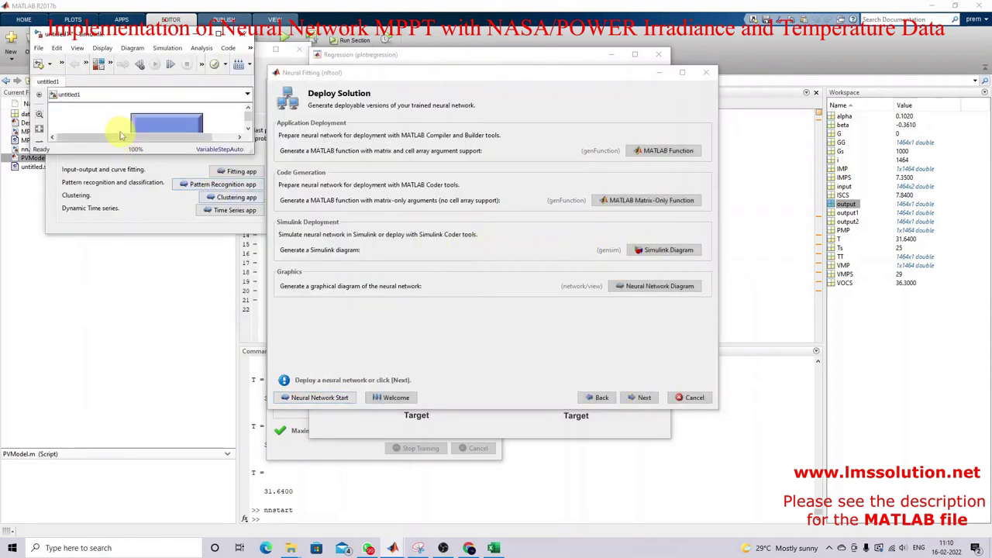
{"action": "left_click_drag", "start_coordinate": [249, 154], "coordinate": [249, 197]}
{"action": "left_click", "coordinate": [172, 144]}
{"action": "key", "text": "ctrl+c"}
{"action": "key", "text": "ctrl+c"}
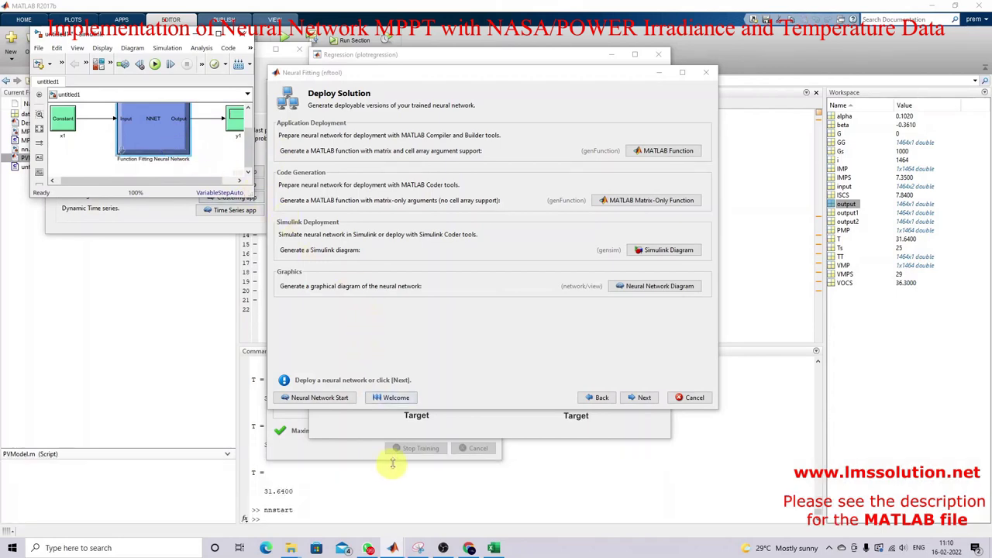
Switch to the MPPT_NN_2017a Simulink model and mark the PV Panel inputs and the boost converter section with on-screen pen strokes.
{"action": "left_click", "coordinate": [393, 547]}
{"action": "left_click", "coordinate": [157, 499]}
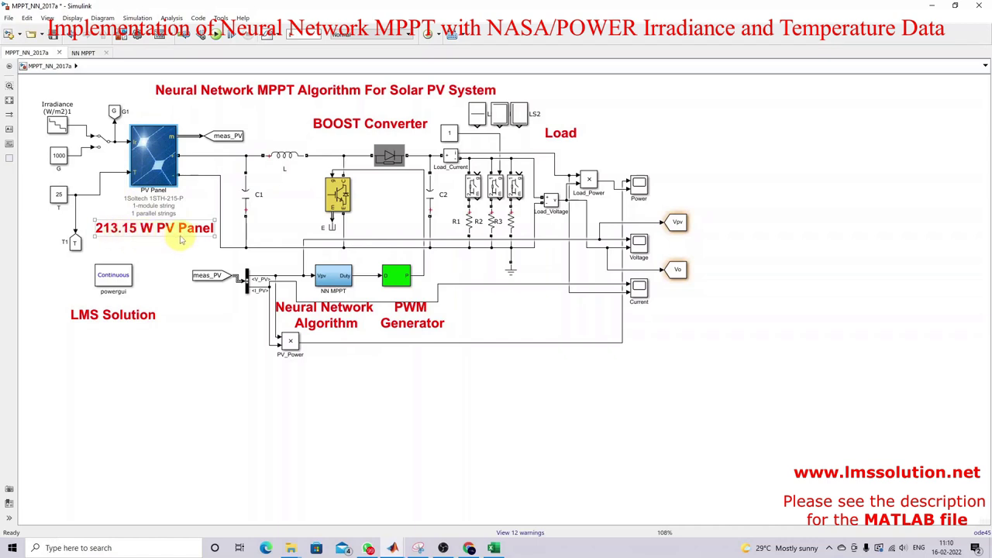
{"action": "key", "text": "ctrl+2"}
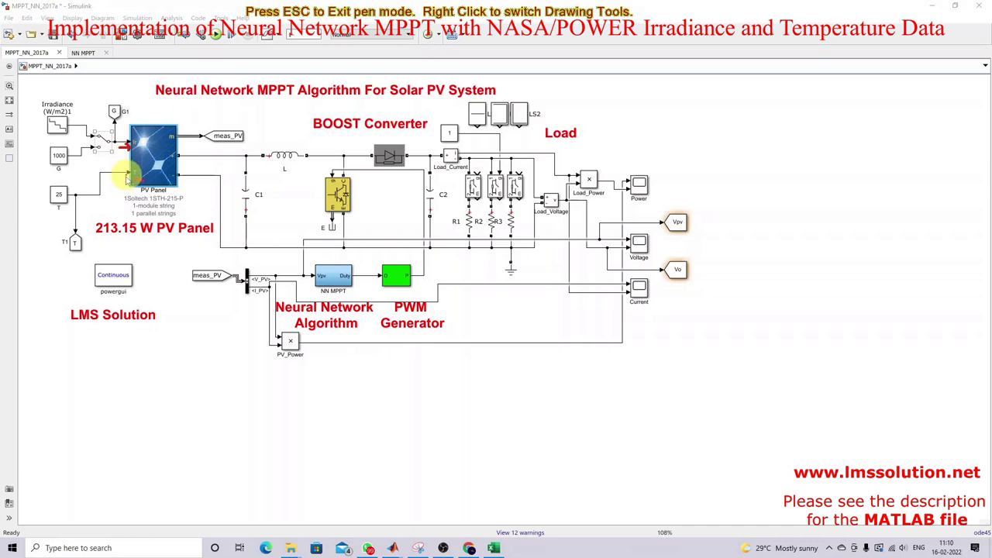
{"action": "mouse_move", "coordinate": [233, 152]}
{"action": "left_mouse_down"}
{"action": "mouse_move", "coordinate": [232, 232]}
{"action": "mouse_move", "coordinate": [298, 264]}
{"action": "mouse_move", "coordinate": [443, 260]}
{"action": "mouse_move", "coordinate": [449, 137]}
{"action": "mouse_move", "coordinate": [284, 141]}
{"action": "mouse_move", "coordinate": [240, 155]}
{"action": "left_mouse_up"}
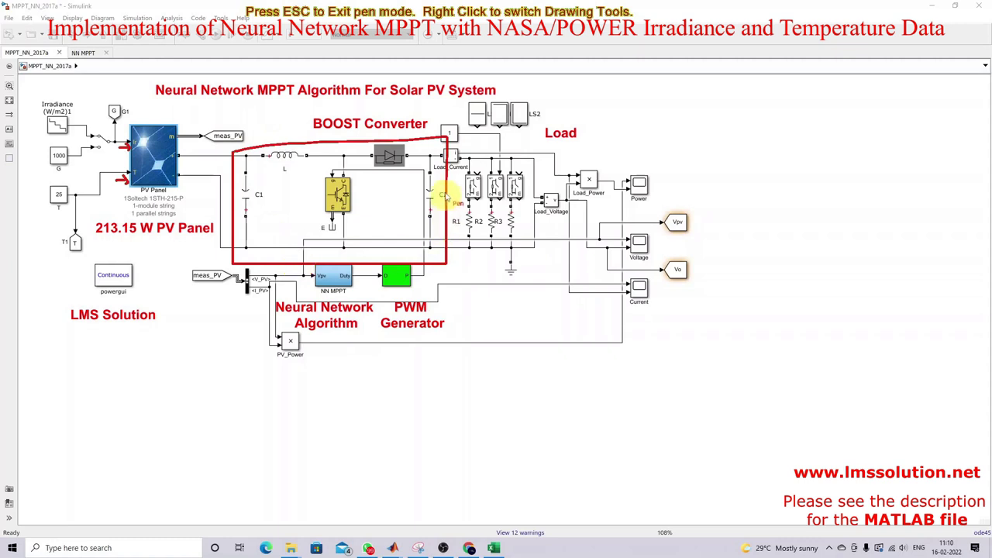
Mark the load side and the PV Panel output line with pen strokes, and review the Bus Selector's signal selection.
{"action": "mouse_move", "coordinate": [461, 151]}
{"action": "left_mouse_down"}
{"action": "mouse_move", "coordinate": [461, 256]}
{"action": "mouse_move", "coordinate": [533, 254]}
{"action": "mouse_move", "coordinate": [531, 145]}
{"action": "mouse_move", "coordinate": [460, 141]}
{"action": "mouse_move", "coordinate": [463, 170]}
{"action": "left_mouse_up"}
{"action": "key", "text": "Escape"}
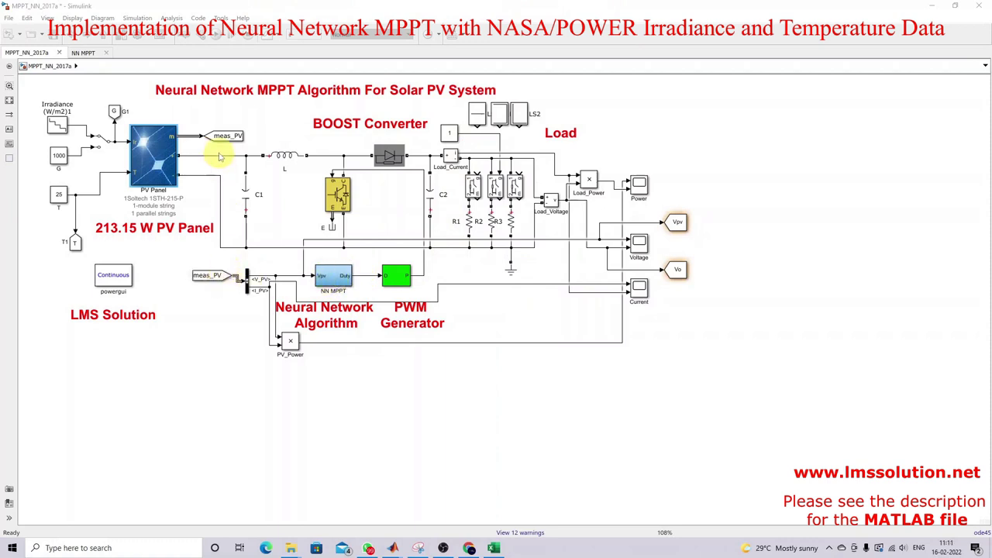
{"action": "key", "text": "F9"}
{"action": "left_click_drag", "start_coordinate": [210, 150], "coordinate": [260, 150]}
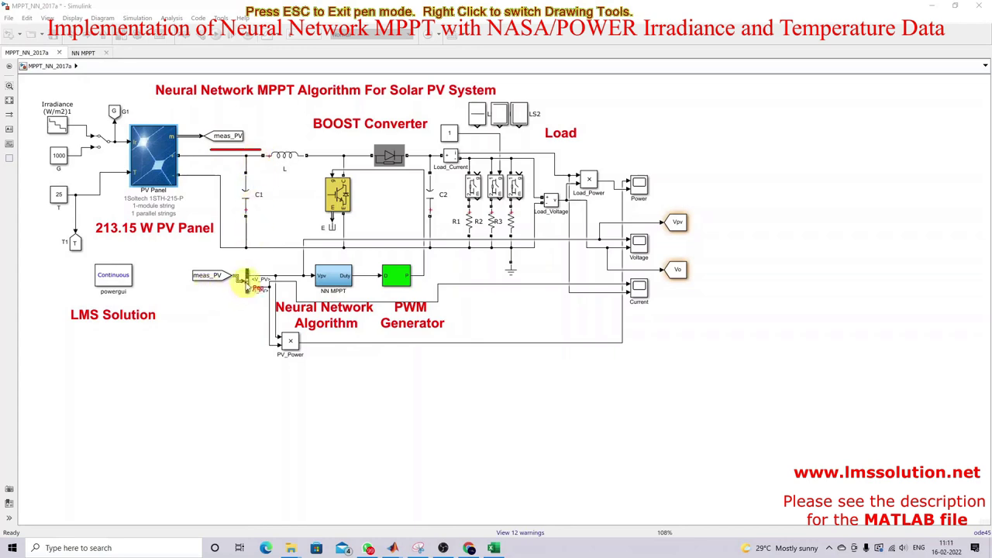
{"action": "key", "text": "Escape"}
{"action": "double_click", "coordinate": [247, 281]}
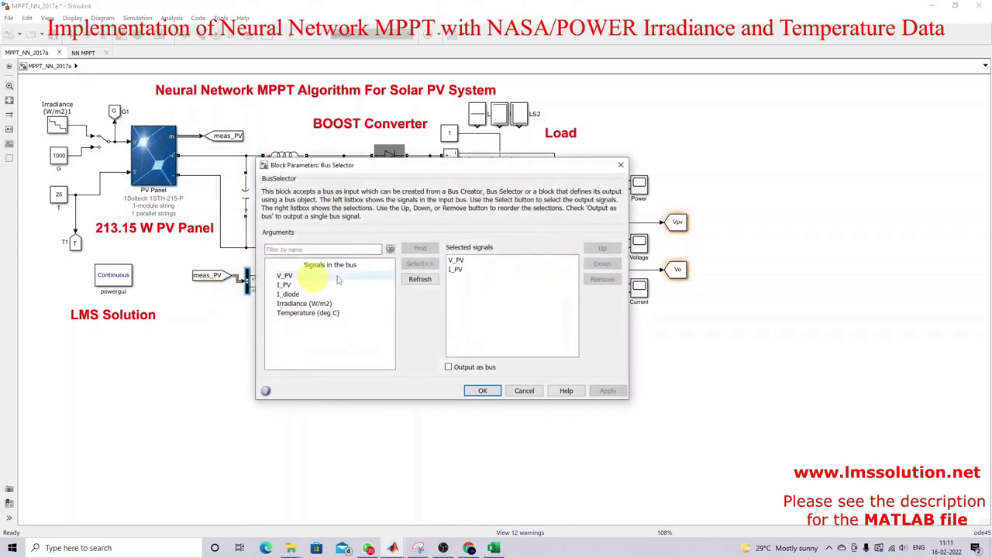
{"action": "left_click", "coordinate": [480, 390]}
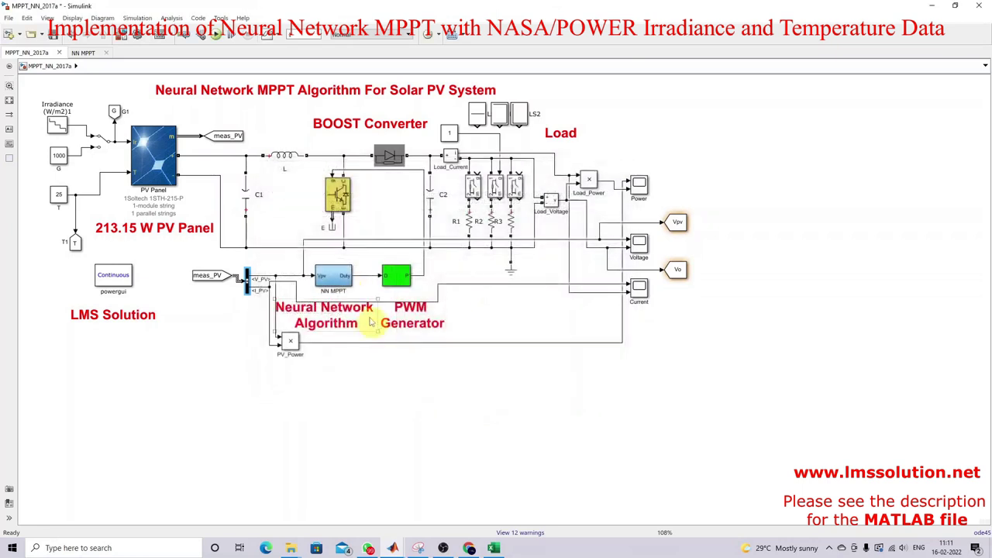
Replace the Function Fitting Neural Network block in the NN MPPT subsystem with the copied one, resized and connected between the mux and E(n).
{"action": "double_click", "coordinate": [338, 283]}
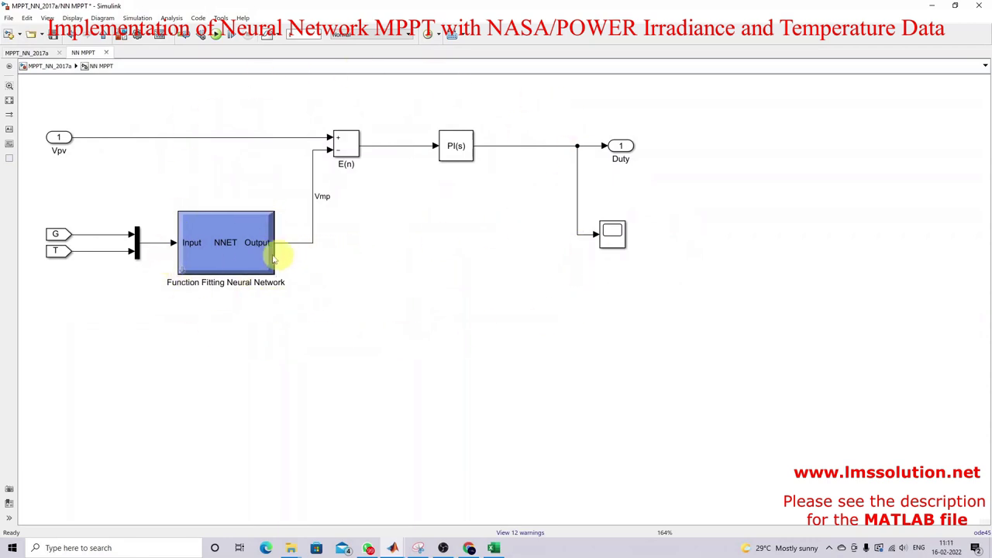
{"action": "left_click", "coordinate": [223, 255]}
{"action": "key", "text": "ctrl+x"}
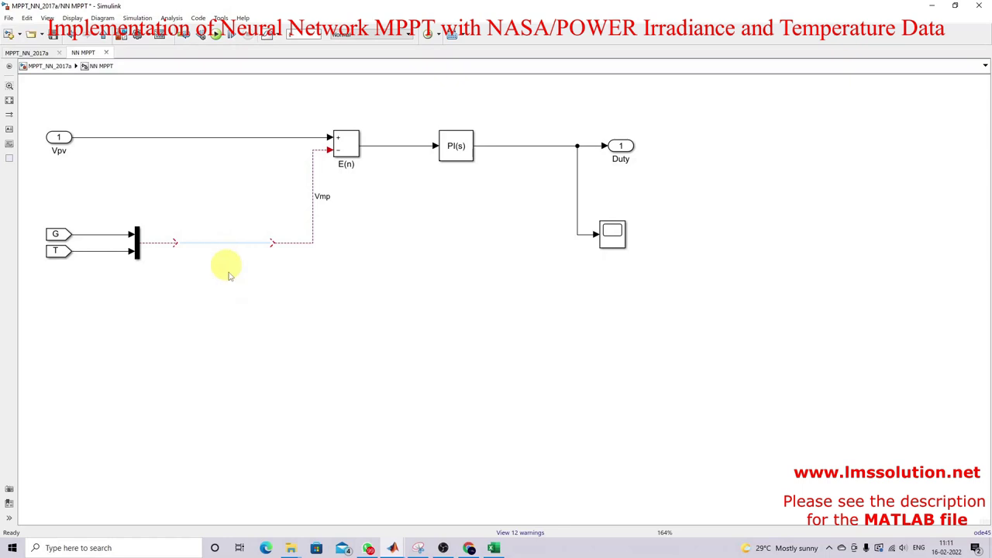
{"action": "key", "text": "ctrl+v"}
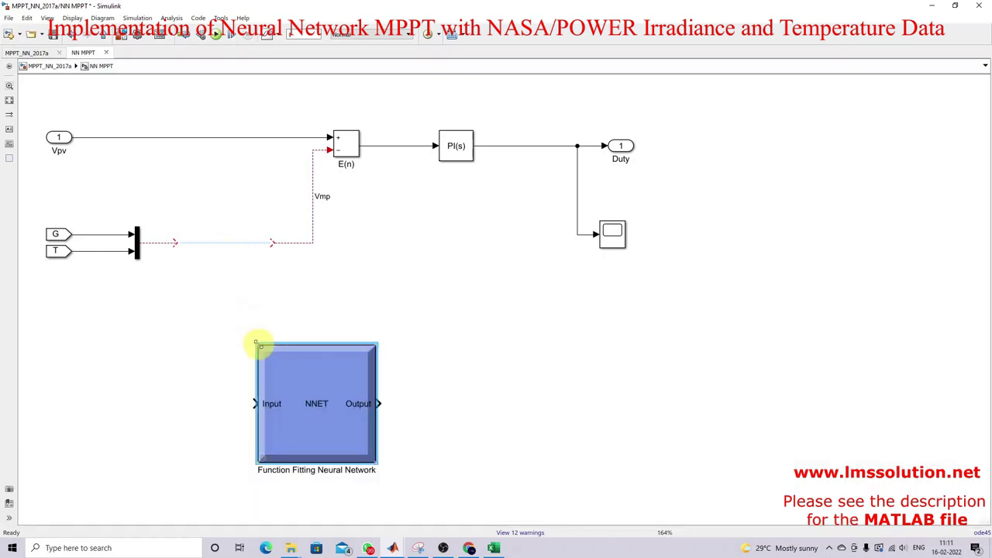
{"action": "left_click_drag", "start_coordinate": [257, 344], "coordinate": [271, 399]}
{"action": "left_click_drag", "start_coordinate": [326, 437], "coordinate": [225, 246]}
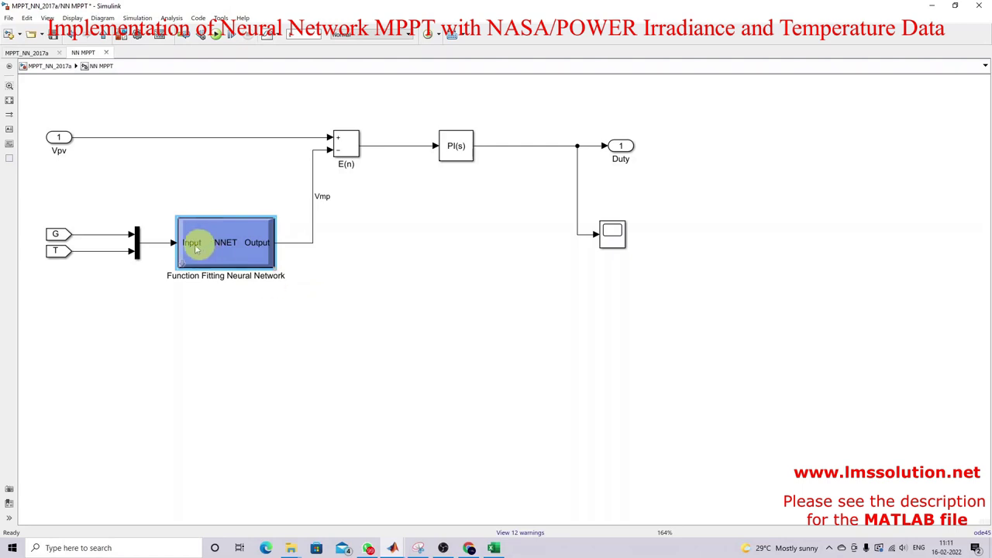
Trace the control path from the T input through the E(n) and PI(s) blocks in NN MPPT to the PWM Generator and PV Panel.
{"action": "left_click", "coordinate": [59, 67]}
{"action": "left_click", "coordinate": [73, 243]}
{"action": "double_click", "coordinate": [334, 281]}
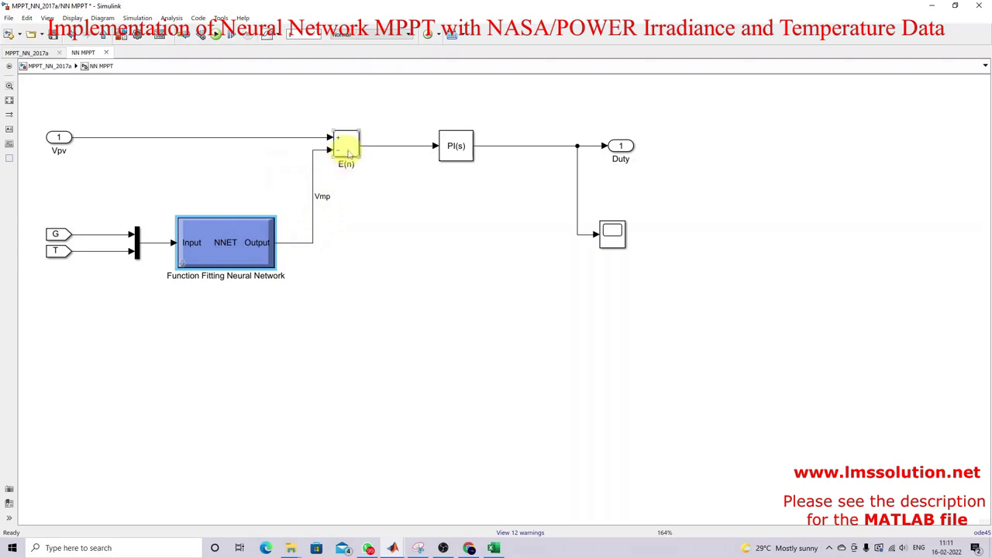
{"action": "left_click_drag", "start_coordinate": [361, 145], "coordinate": [414, 149]}
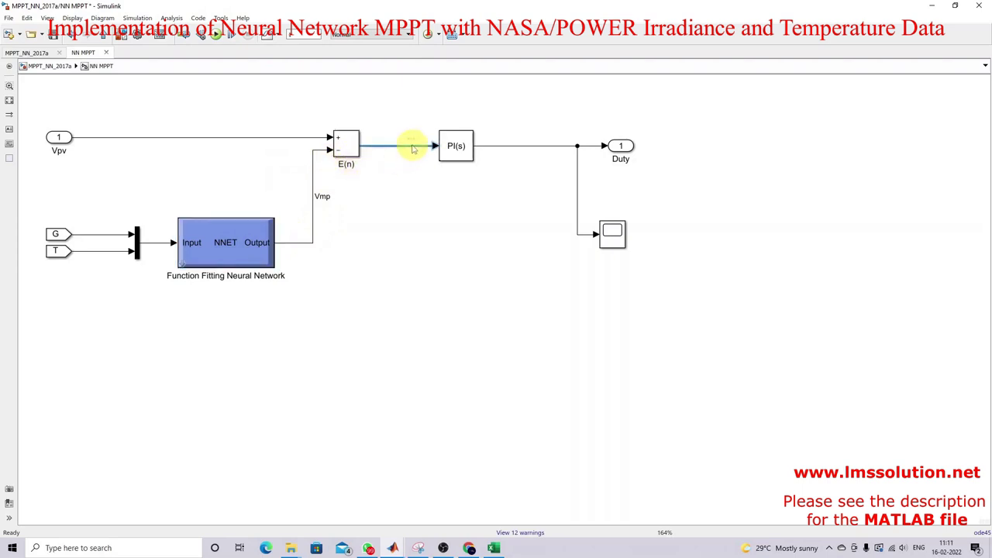
{"action": "left_click", "coordinate": [513, 147]}
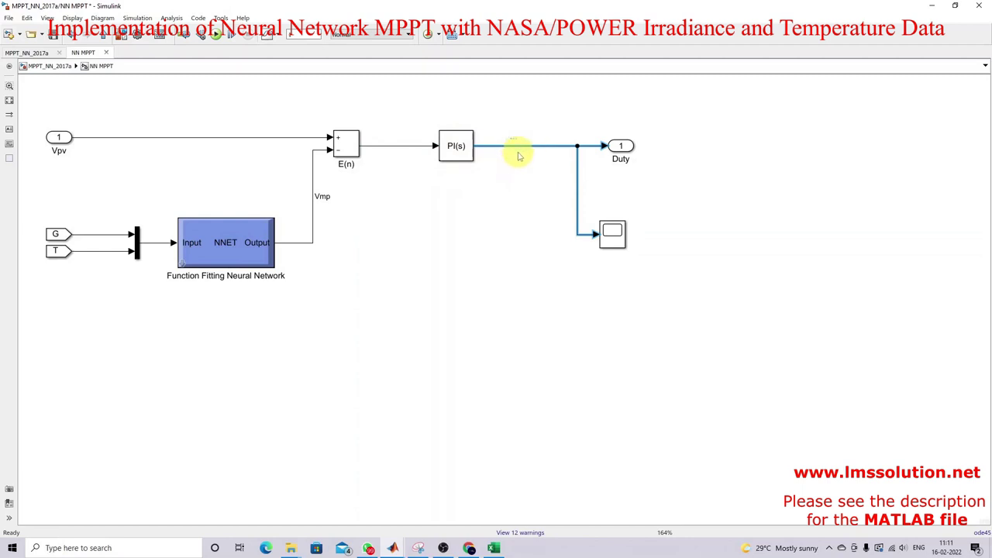
{"action": "left_click", "coordinate": [105, 37]}
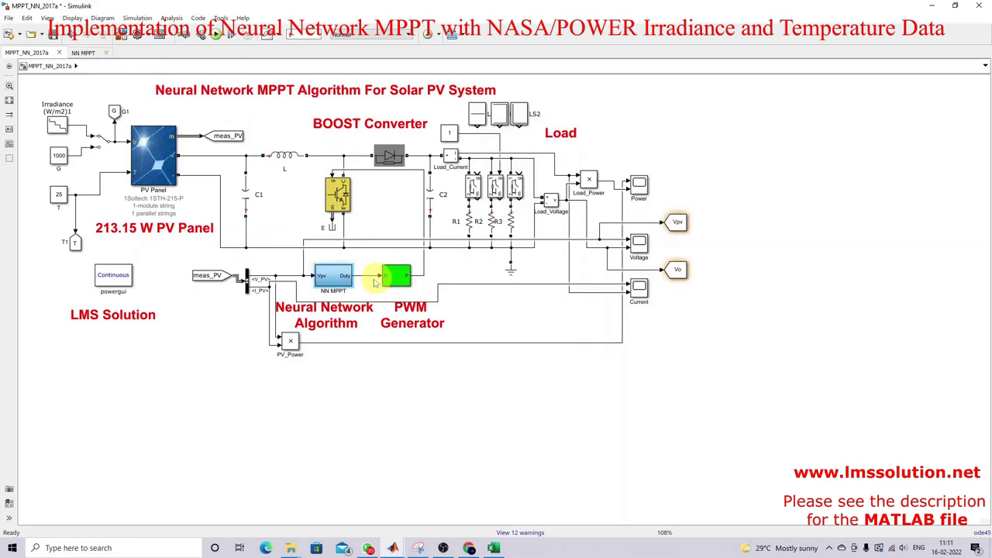
{"action": "left_click", "coordinate": [400, 279]}
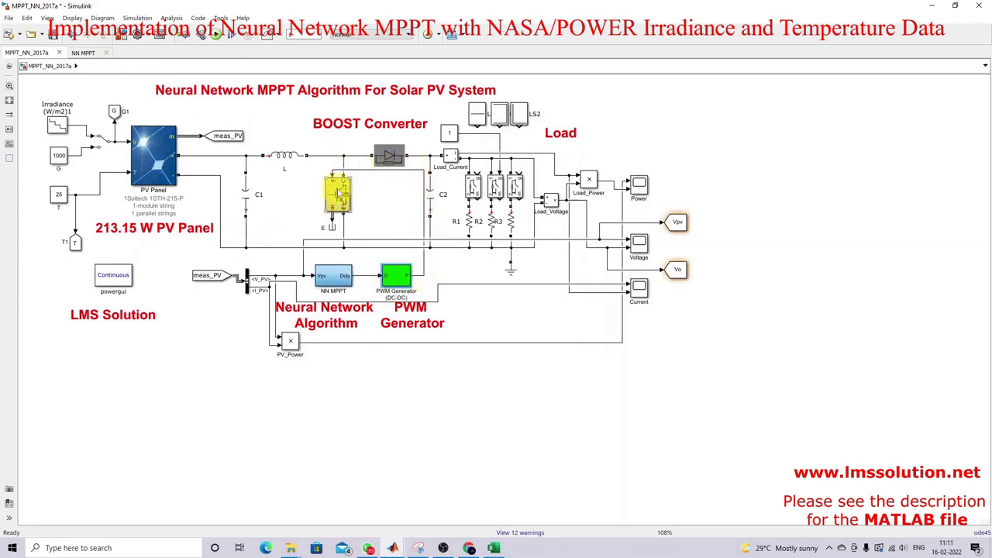
{"action": "left_click", "coordinate": [163, 169]}
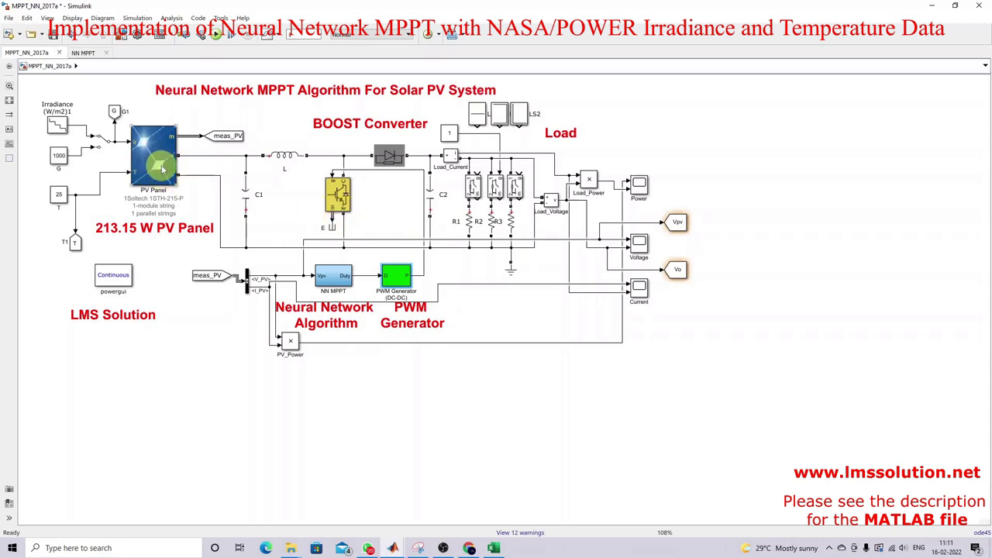
Review the Irradiance stair generator's time and amplitude vectors and the resistance of load resistor R2.
{"action": "double_click", "coordinate": [60, 126]}
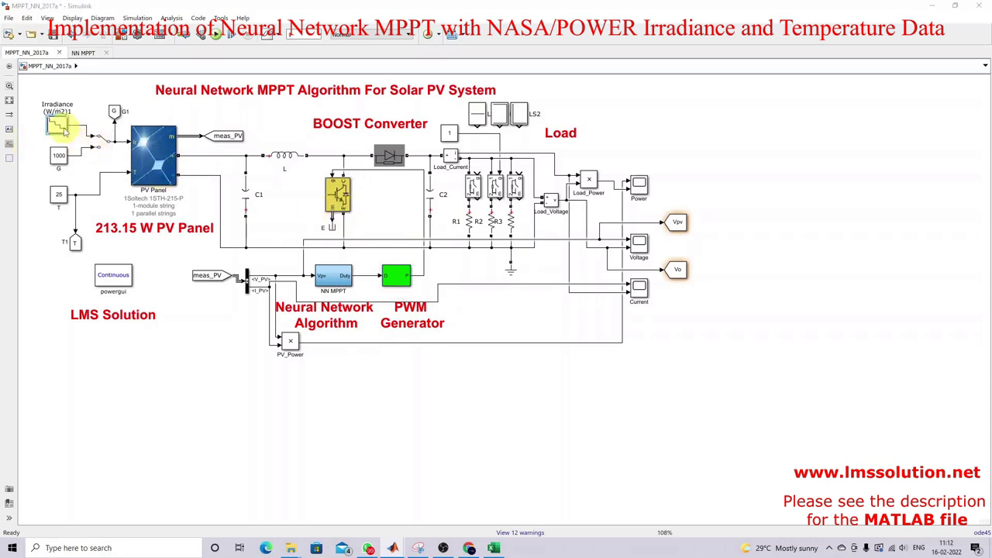
{"action": "triple_click", "coordinate": [159, 139]}
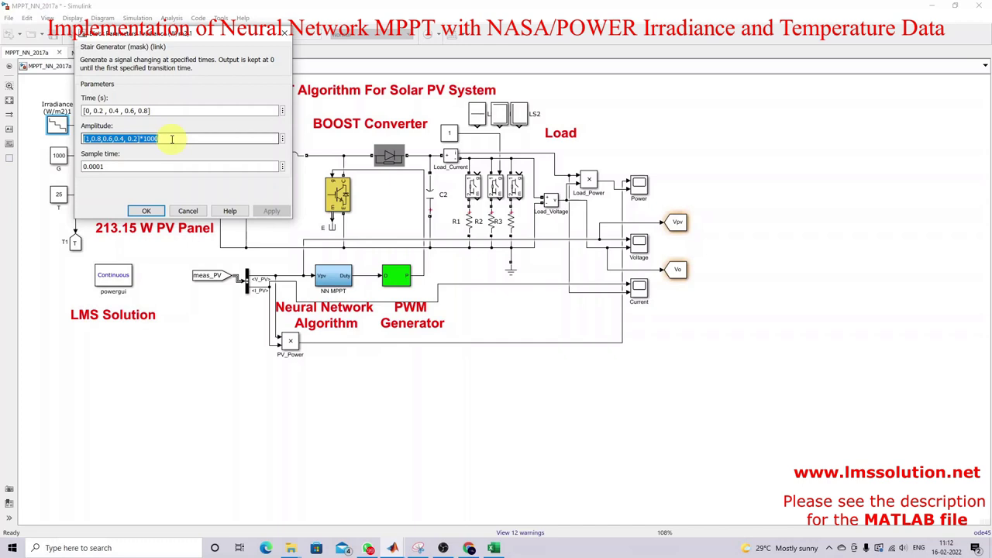
{"action": "left_click", "coordinate": [150, 210]}
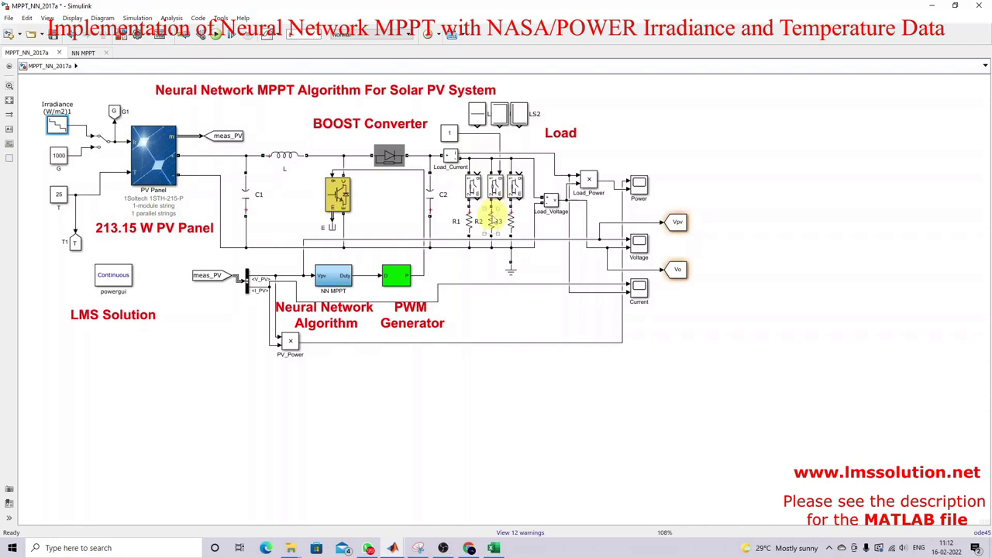
{"action": "double_click", "coordinate": [494, 223]}
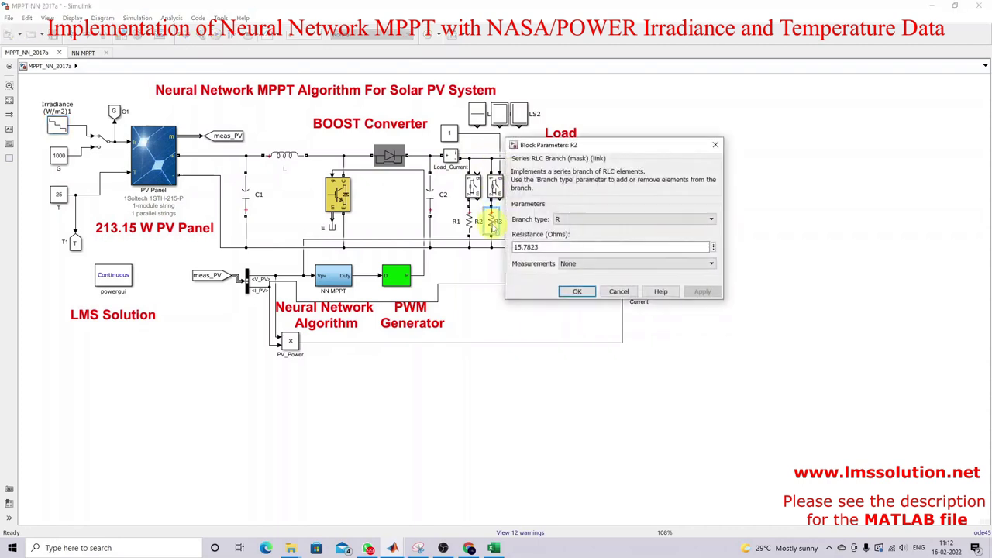
{"action": "left_click", "coordinate": [576, 292]}
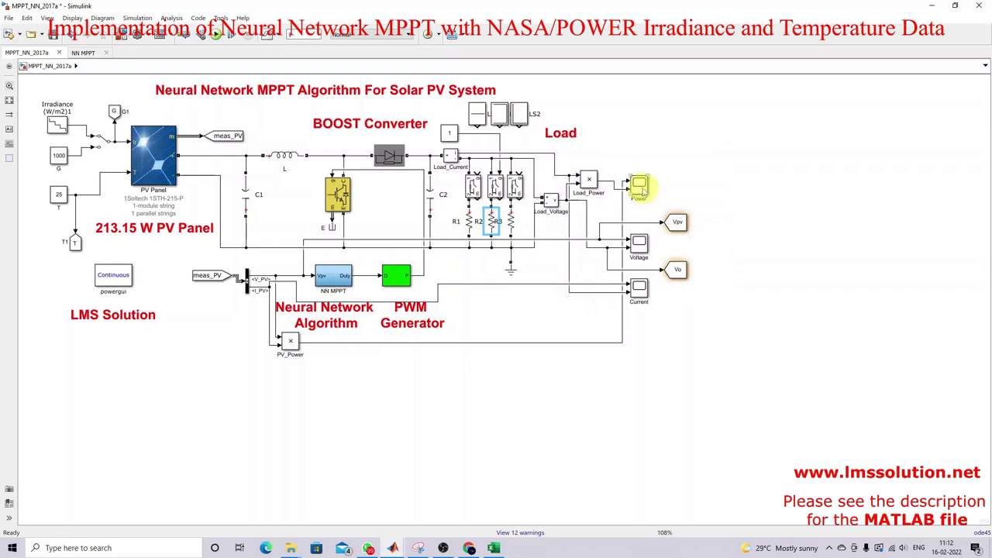
Show the Power, Current and Voltage scopes side by side and run the simulation.
{"action": "double_click", "coordinate": [640, 186]}
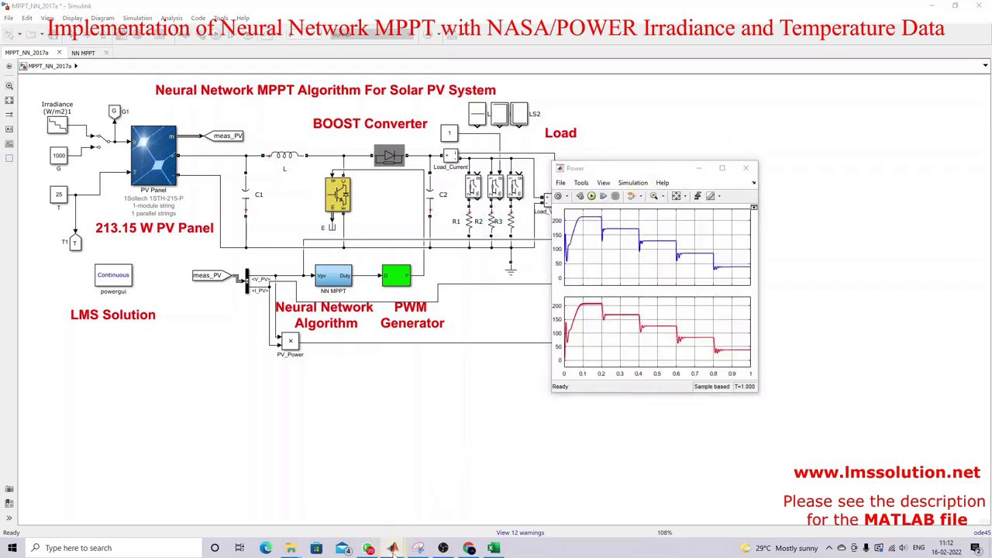
{"action": "mouse_move", "coordinate": [392, 546]}
{"action": "left_click", "coordinate": [265, 498]}
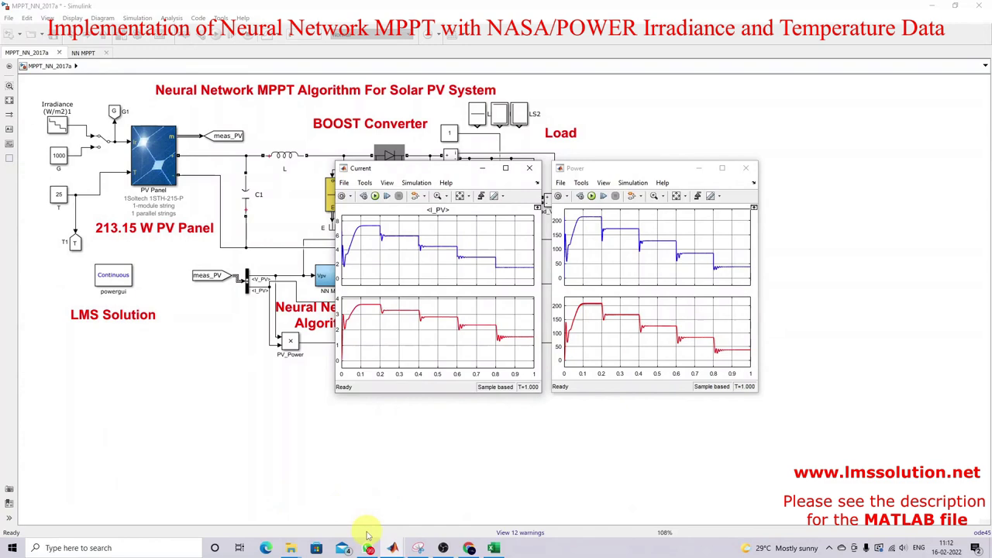
{"action": "mouse_move", "coordinate": [393, 547]}
{"action": "left_click", "coordinate": [380, 509]}
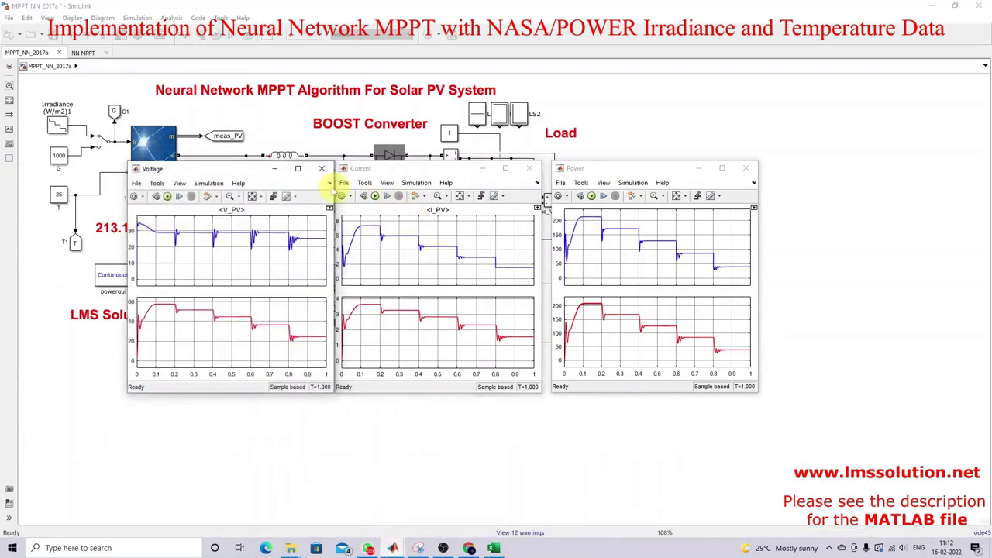
{"action": "left_click_drag", "start_coordinate": [571, 167], "coordinate": [562, 166]}
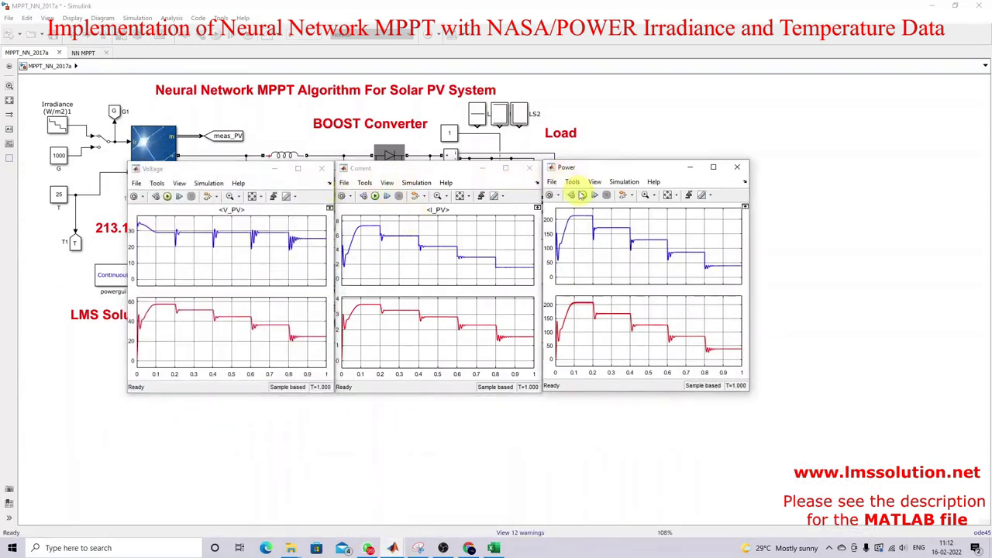
{"action": "left_click", "coordinate": [583, 195]}
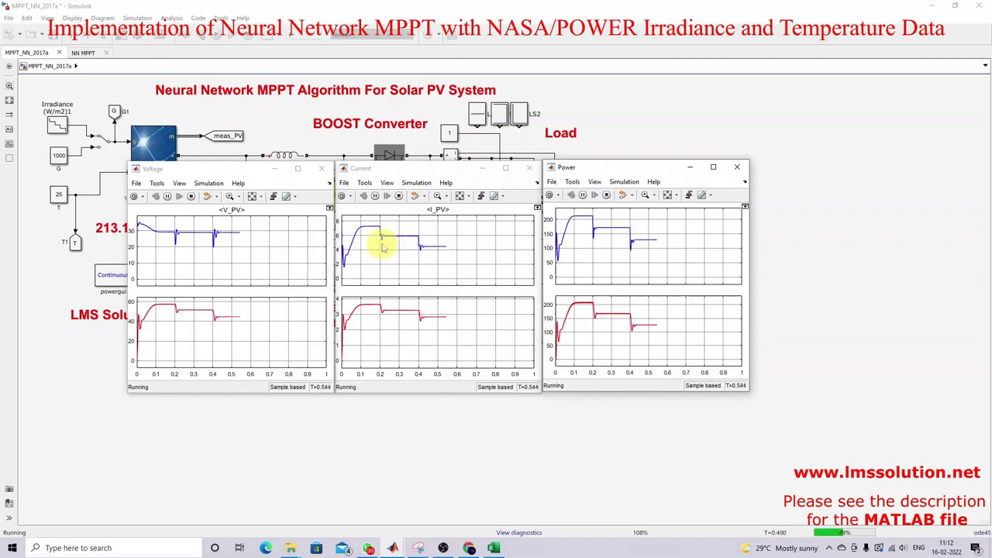
Open the PV Panel's parameters and compare the 0.8 kW/m² P-V maximum power point with PV_Power at cursor 1, about 0.3 s.
{"action": "left_click", "coordinate": [165, 154]}
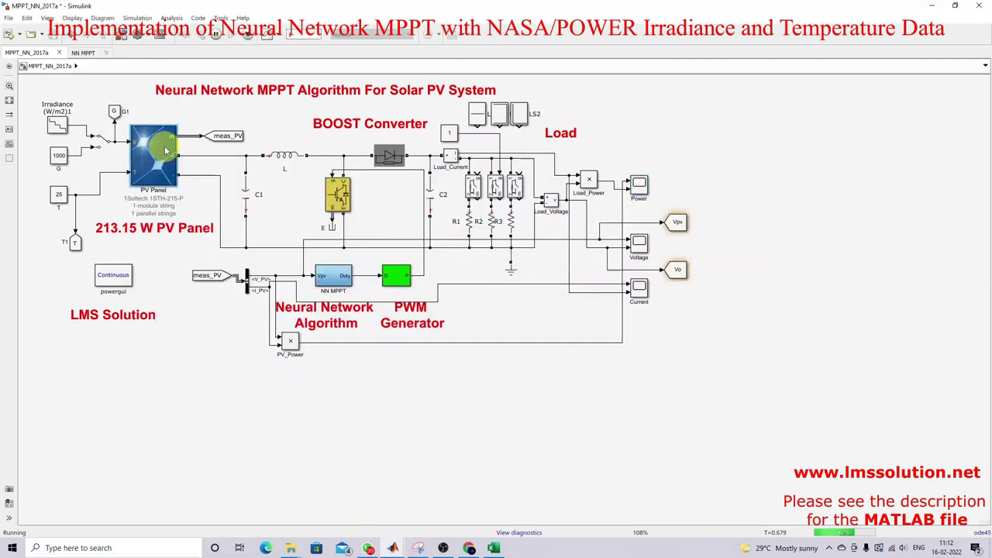
{"action": "double_click", "coordinate": [166, 154]}
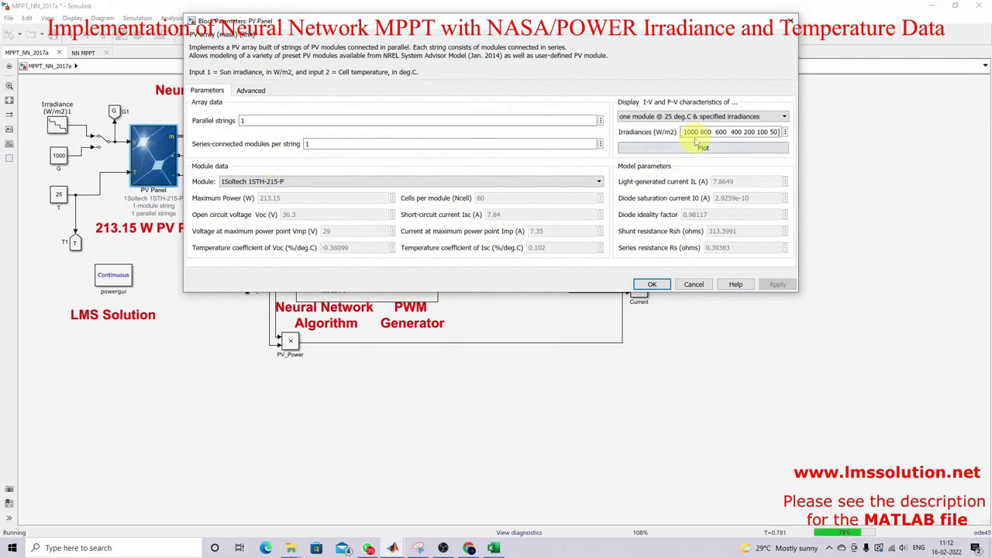
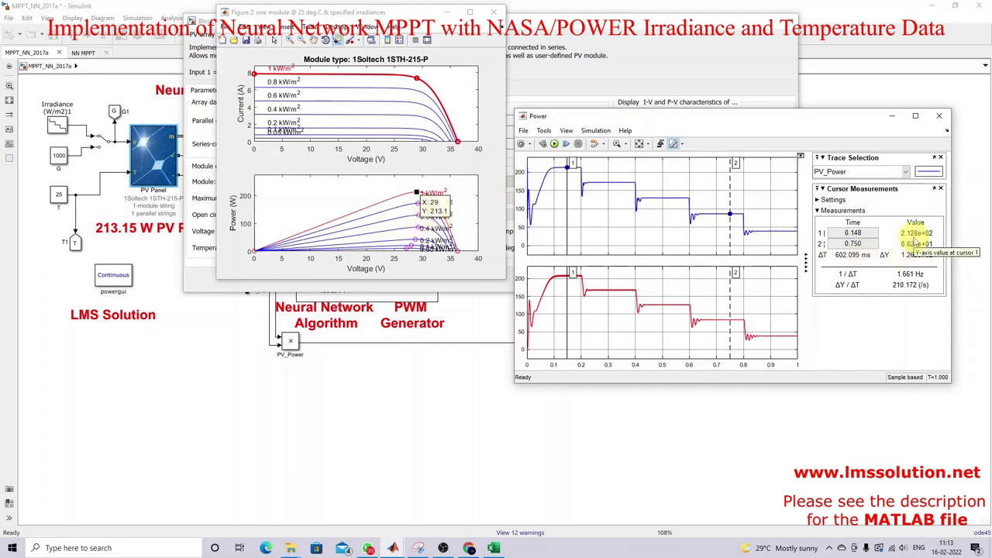
{"action": "left_click", "coordinate": [416, 203]}
{"action": "left_click", "coordinate": [416, 203]}
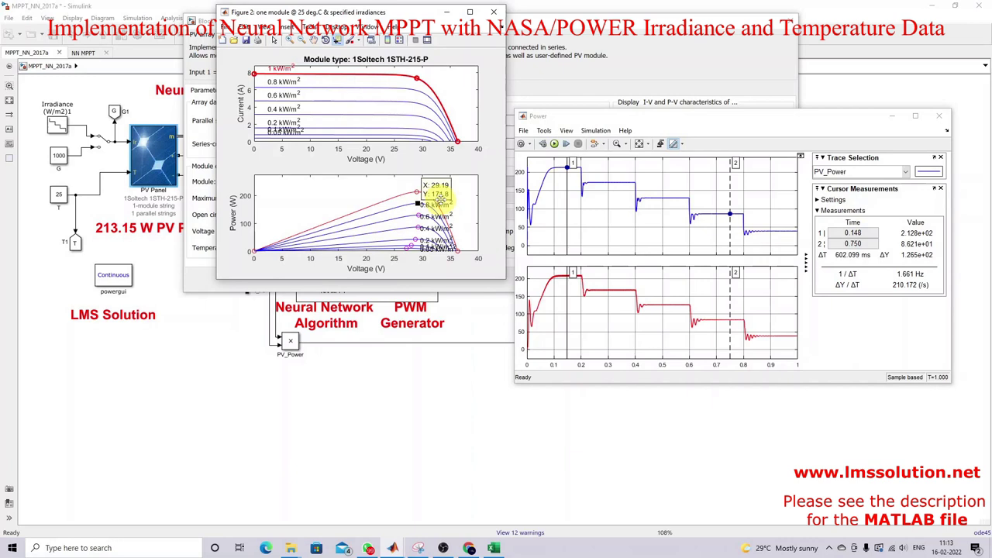
{"action": "left_click_drag", "start_coordinate": [573, 163], "coordinate": [609, 166]}
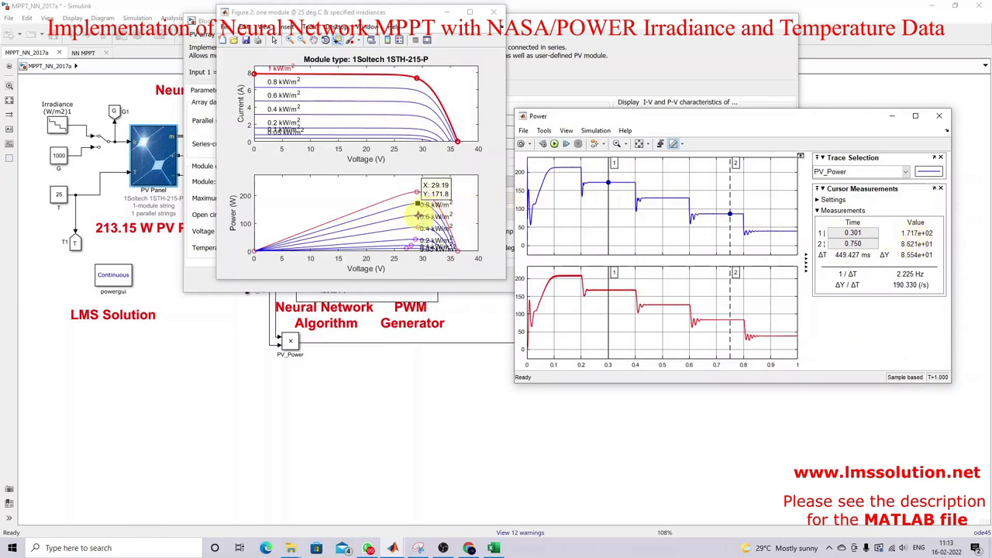
Compare the 0.6, 0.4 and 0.2 kW/m² maximum power points with PV_Power at cursor 1 positions of about 0.51, 0.69 and 0.87 s.
{"action": "left_click", "coordinate": [418, 215]}
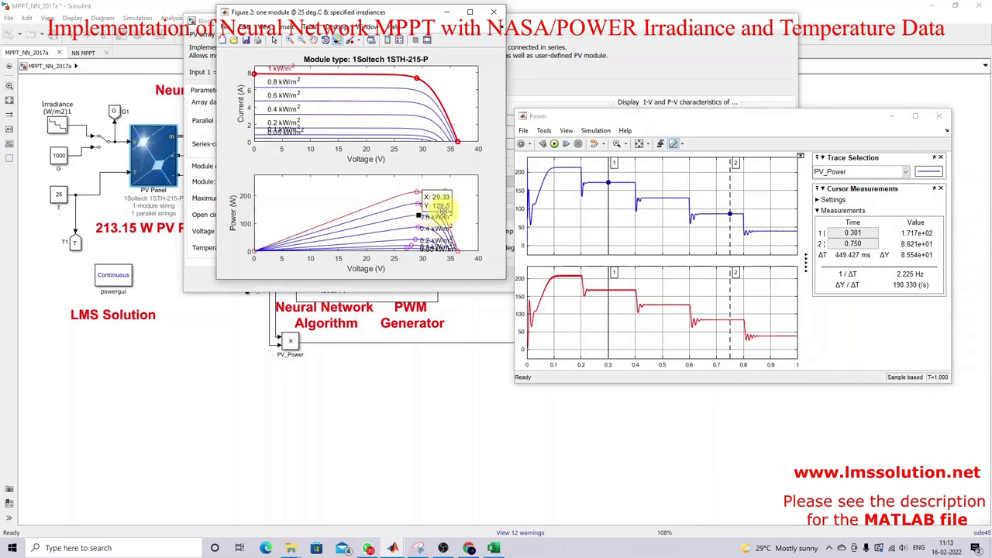
{"action": "left_click_drag", "start_coordinate": [613, 162], "coordinate": [664, 165]}
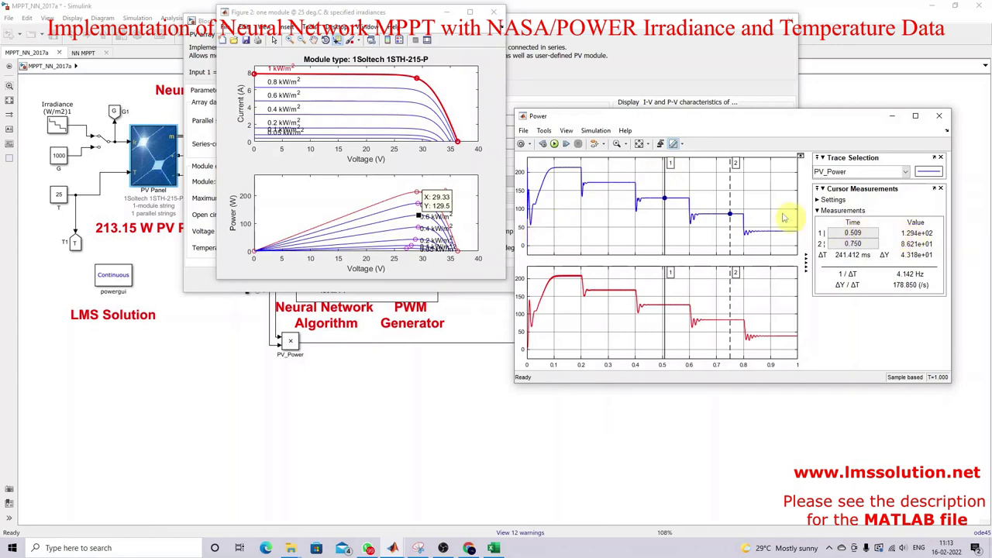
{"action": "left_click", "coordinate": [417, 227]}
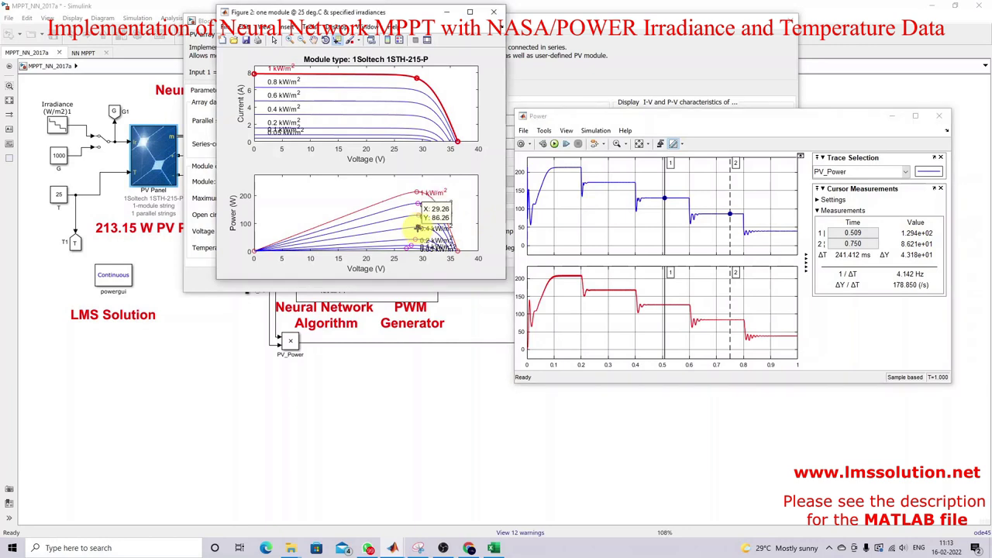
{"action": "left_click", "coordinate": [673, 167]}
{"action": "left_click_drag", "start_coordinate": [671, 166], "coordinate": [715, 172]}
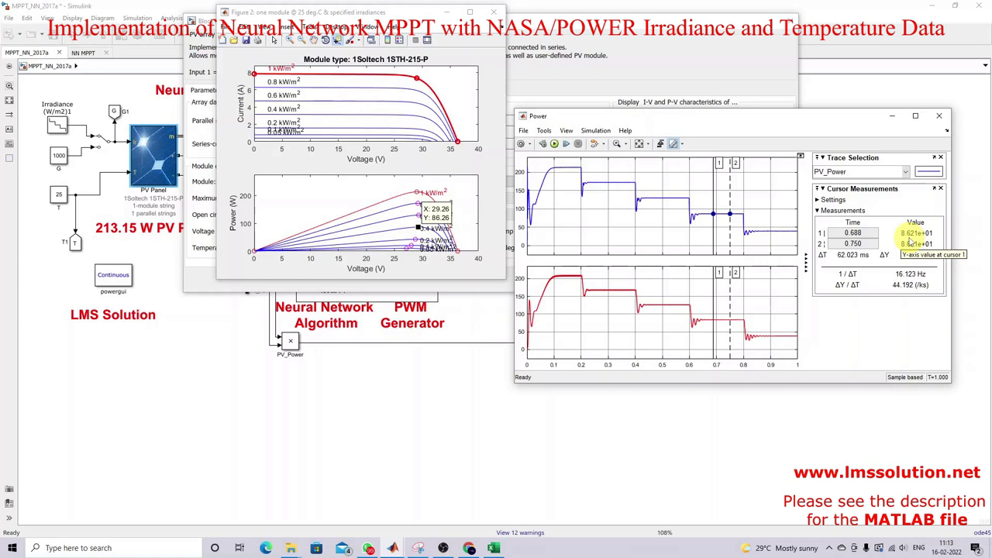
{"action": "left_click", "coordinate": [414, 240]}
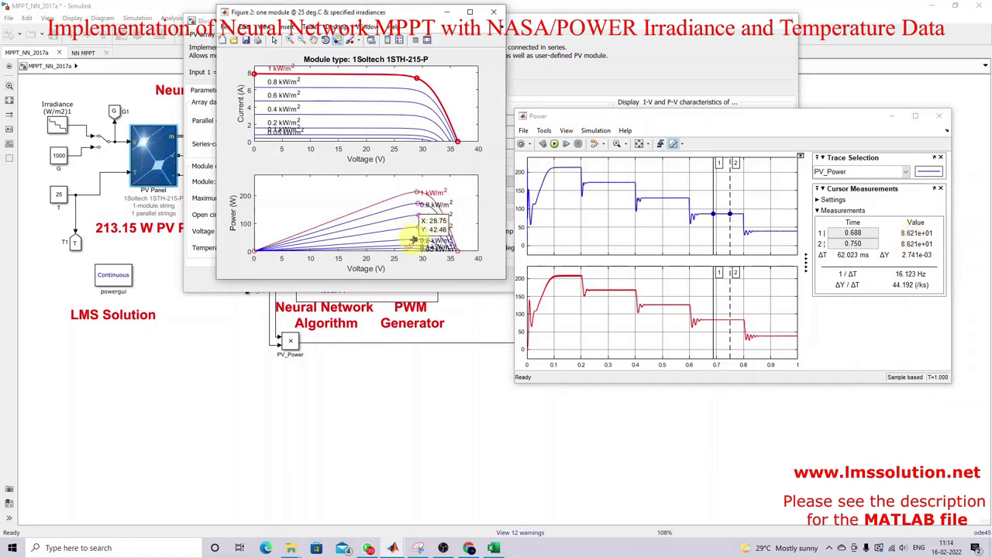
{"action": "left_click_drag", "start_coordinate": [719, 163], "coordinate": [760, 163]}
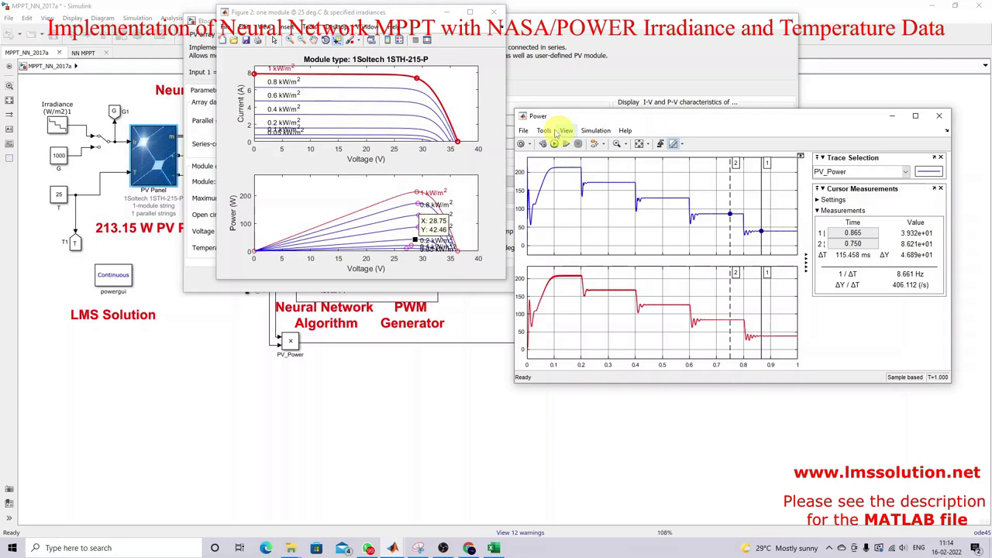
Close the P-V plot, Power scope and PV Panel parameters, and switch the panel's irradiance input to the constant 1000.
{"action": "left_click", "coordinate": [496, 13]}
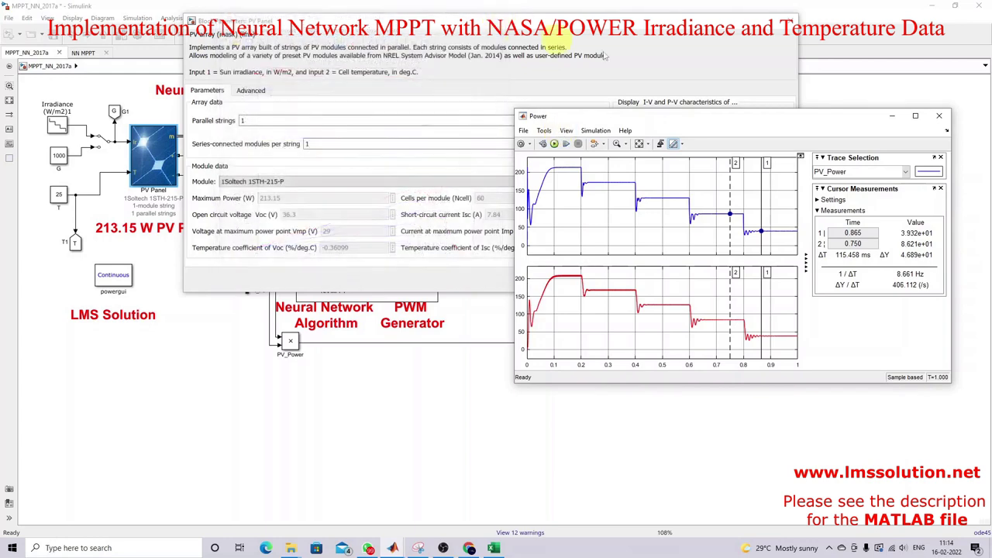
{"action": "left_click", "coordinate": [939, 115]}
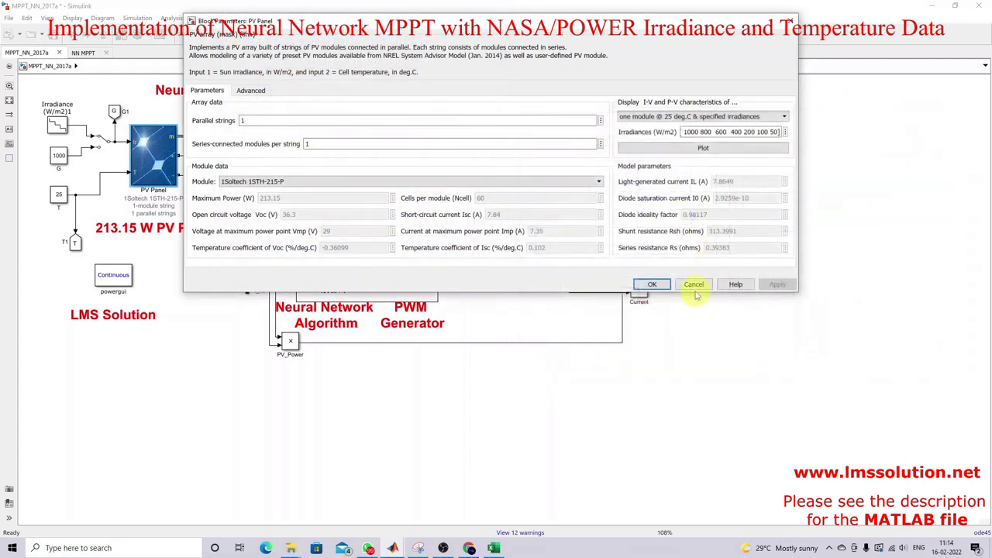
{"action": "left_click", "coordinate": [693, 284]}
{"action": "left_click", "coordinate": [99, 149]}
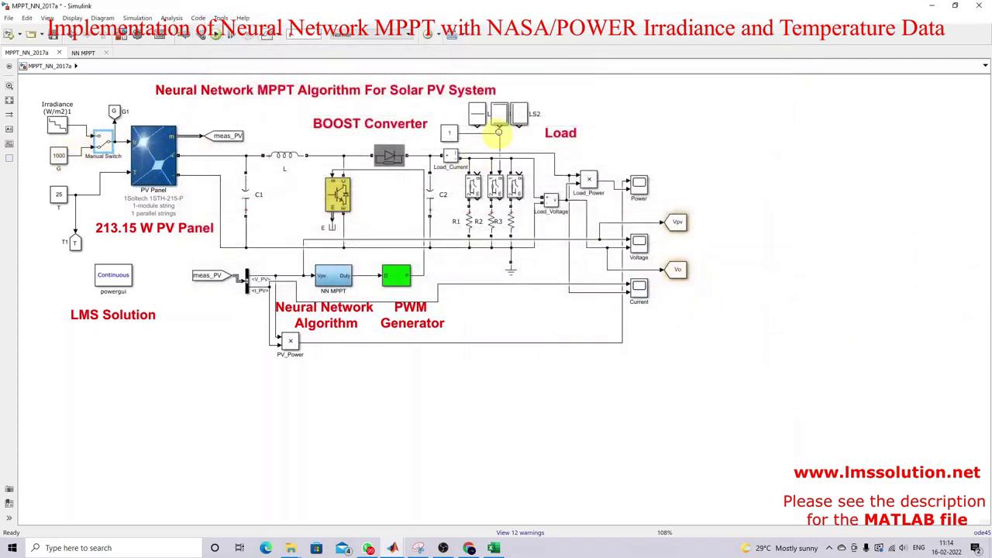
Disconnect the constant 1 from the load switch of R2 and drive the three load switches from their step sources.
{"action": "left_click", "coordinate": [500, 144]}
{"action": "key", "text": "Delete"}
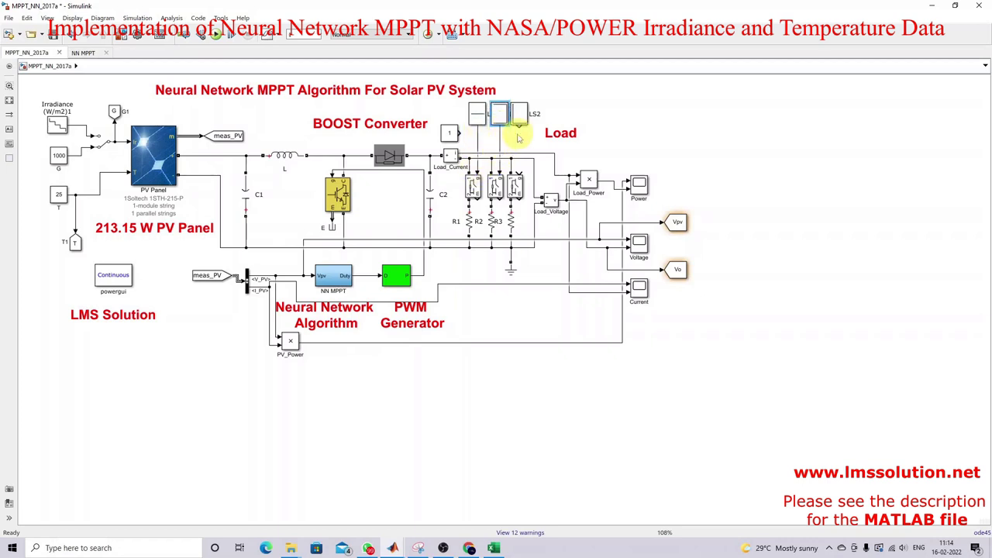
Review the resistance values of load resistors R1, R2 and R3.
{"action": "double_click", "coordinate": [468, 223]}
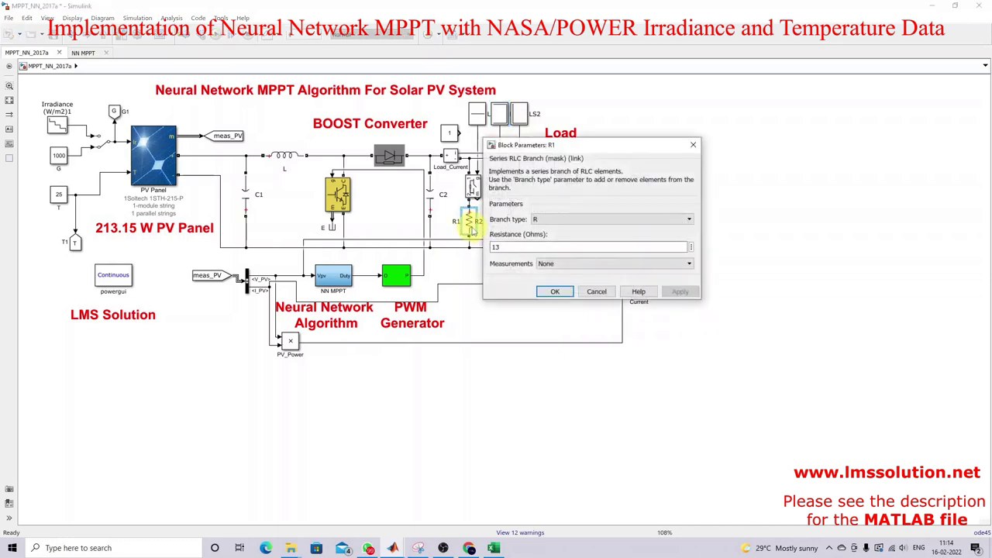
{"action": "left_click", "coordinate": [553, 292]}
{"action": "left_click", "coordinate": [511, 222]}
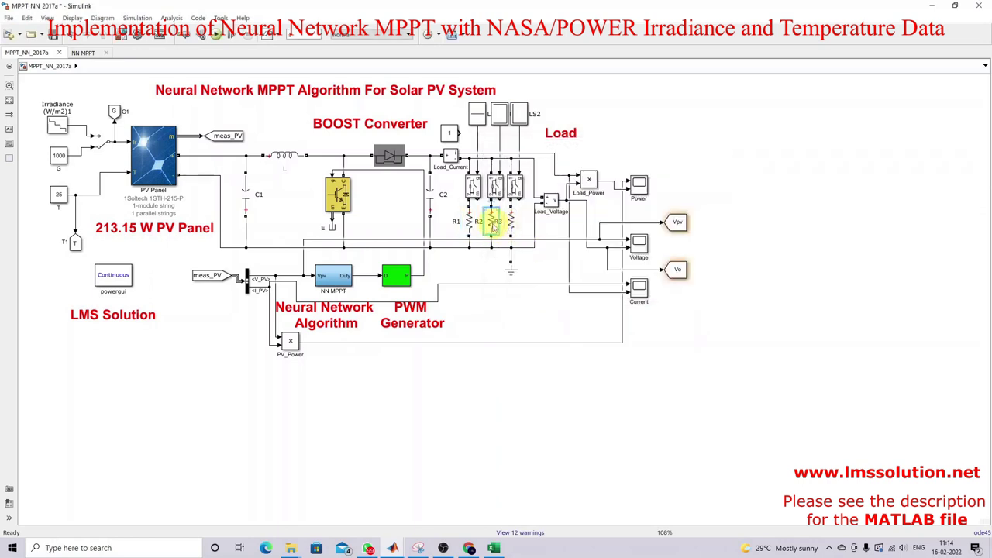
{"action": "double_click", "coordinate": [492, 222]}
{"action": "left_click", "coordinate": [577, 292]}
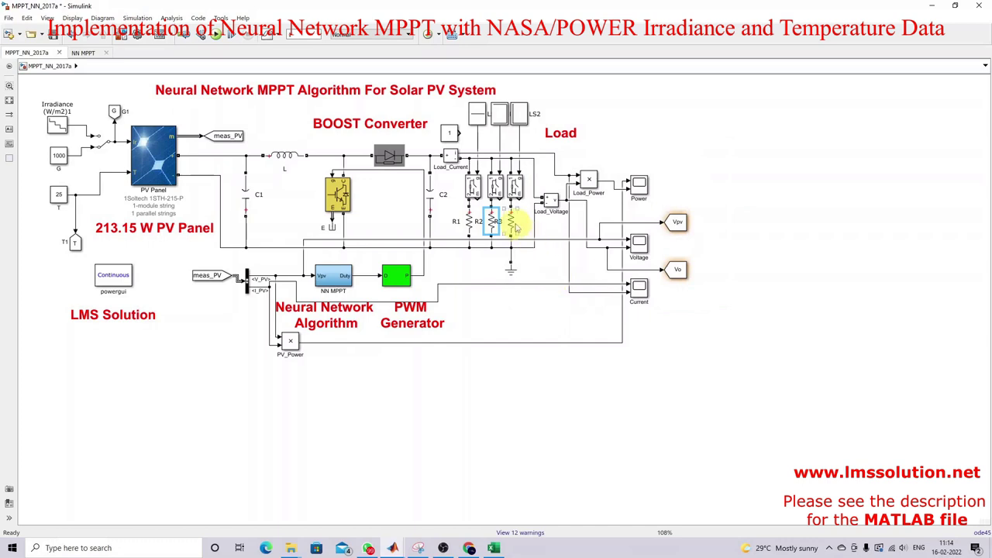
{"action": "double_click", "coordinate": [512, 224]}
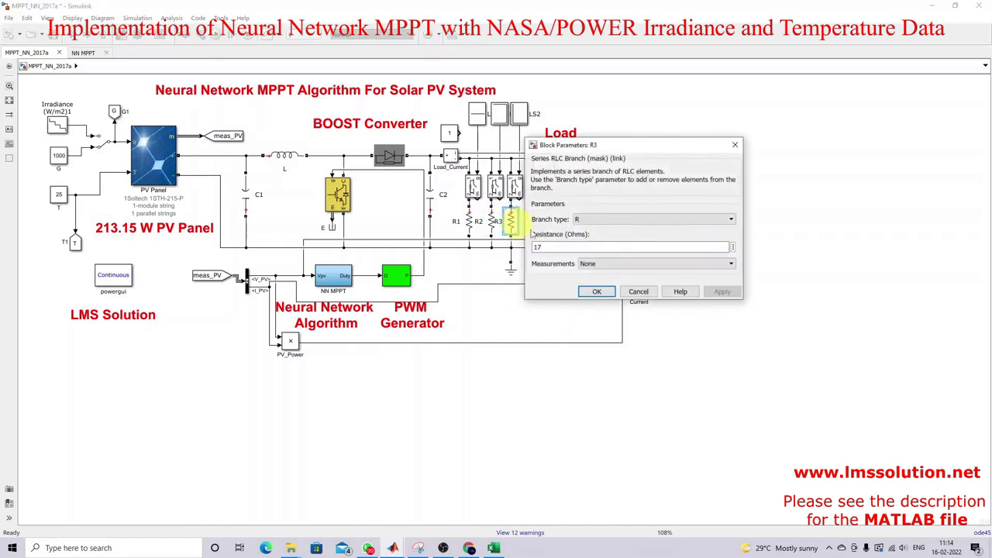
{"action": "left_click", "coordinate": [595, 292]}
Arrange the Voltage, Current and Power scopes next to each other and simulate the model with constant irradiance and stepped load.
{"action": "double_click", "coordinate": [638, 186]}
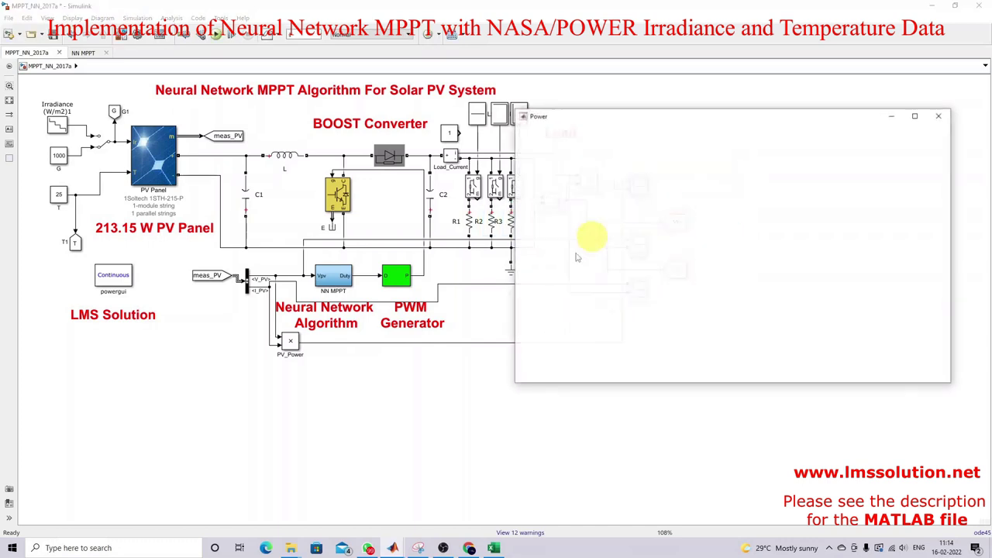
{"action": "mouse_move", "coordinate": [393, 547]}
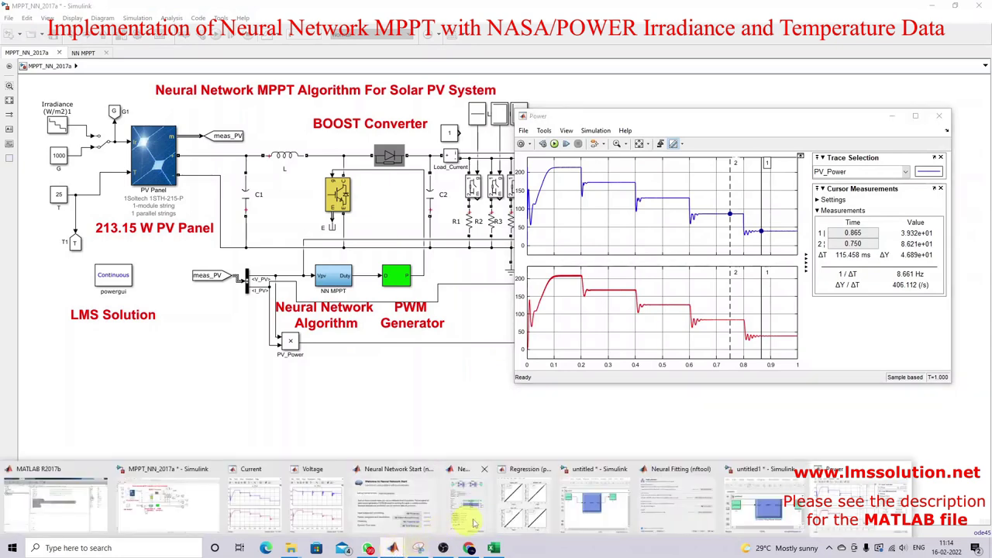
{"action": "left_click", "coordinate": [262, 499]}
{"action": "mouse_move", "coordinate": [393, 548]}
{"action": "left_click", "coordinate": [328, 504]}
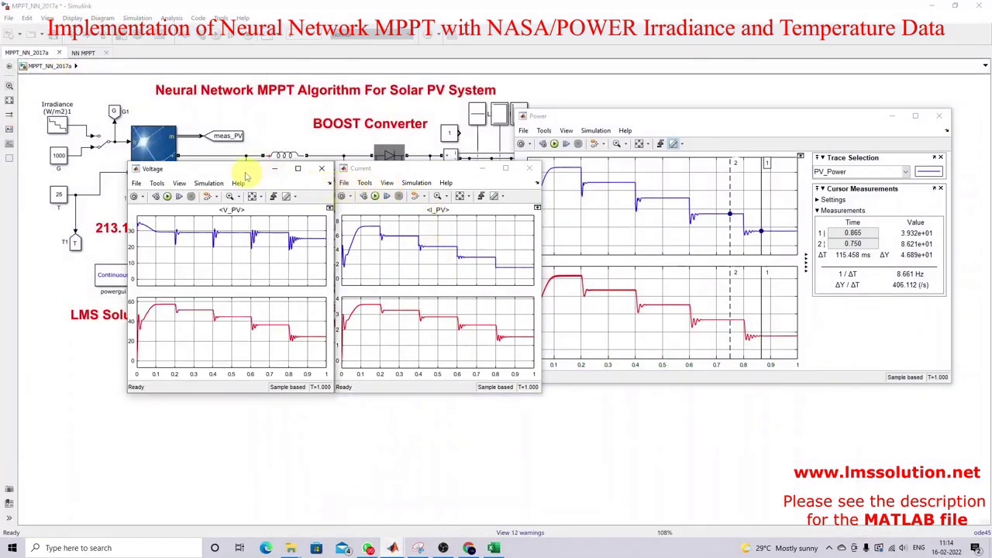
{"action": "left_click_drag", "start_coordinate": [258, 170], "coordinate": [185, 144]}
{"action": "left_click_drag", "start_coordinate": [362, 172], "coordinate": [303, 142]}
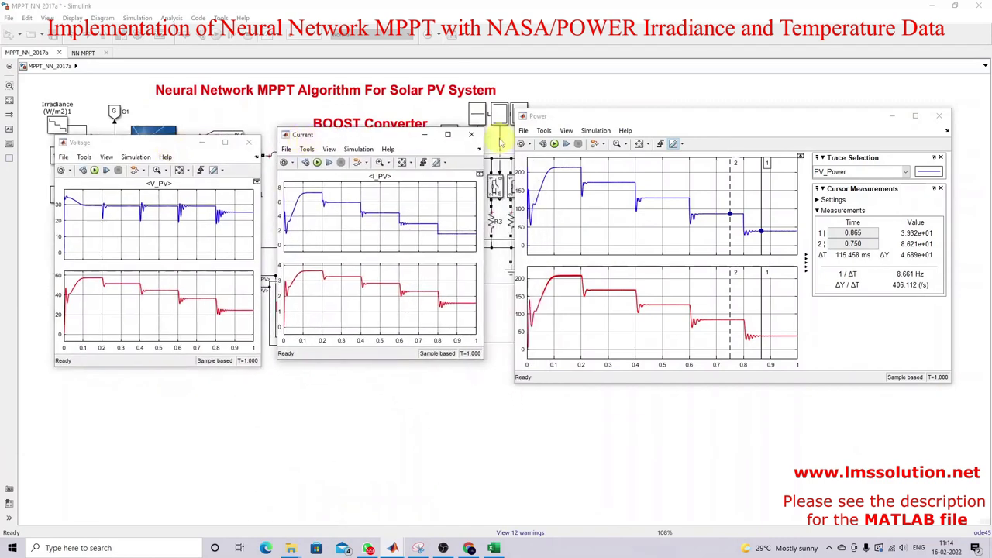
{"action": "left_click", "coordinate": [554, 145]}
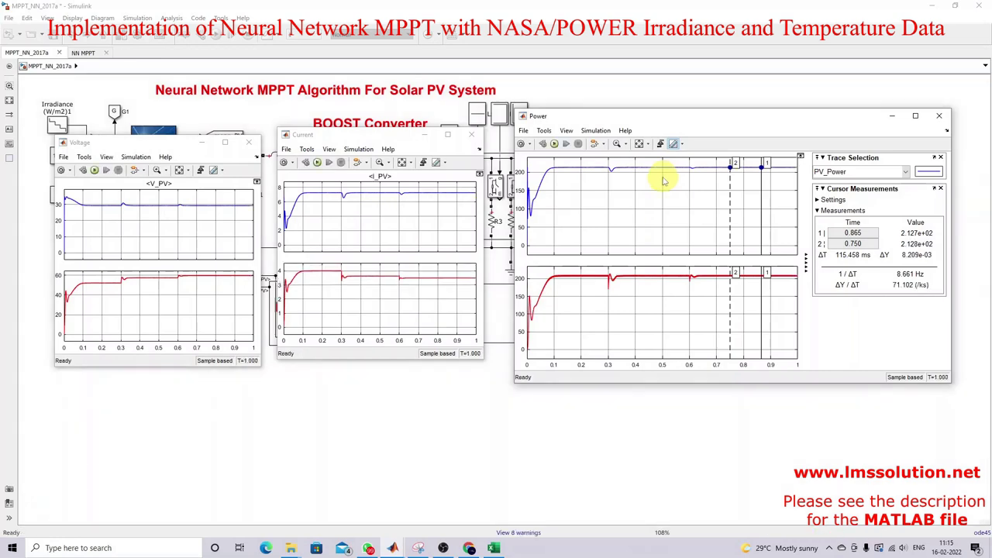
{"action": "left_click", "coordinate": [445, 418]}
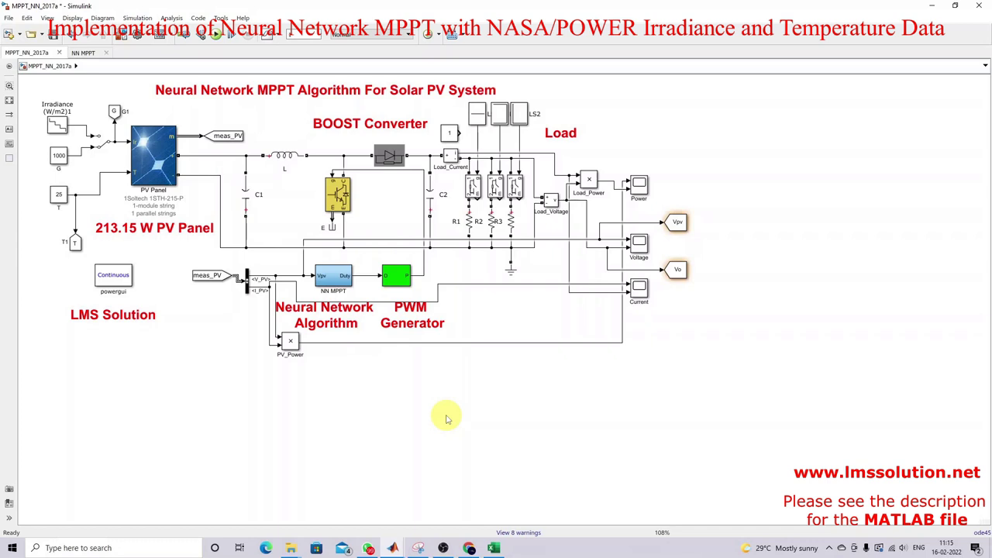
{"action": "left_click", "coordinate": [442, 547]}
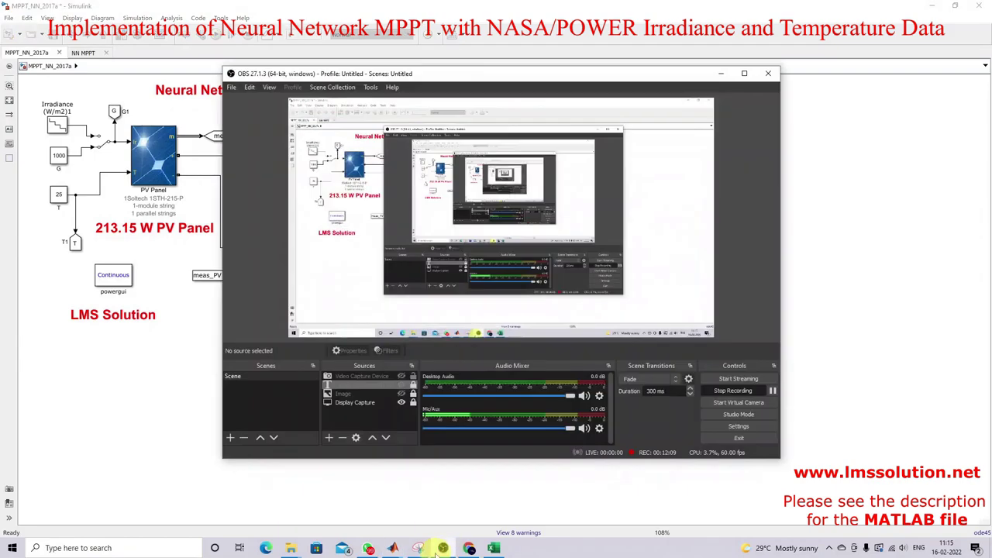
{"action": "left_click", "coordinate": [741, 397]}
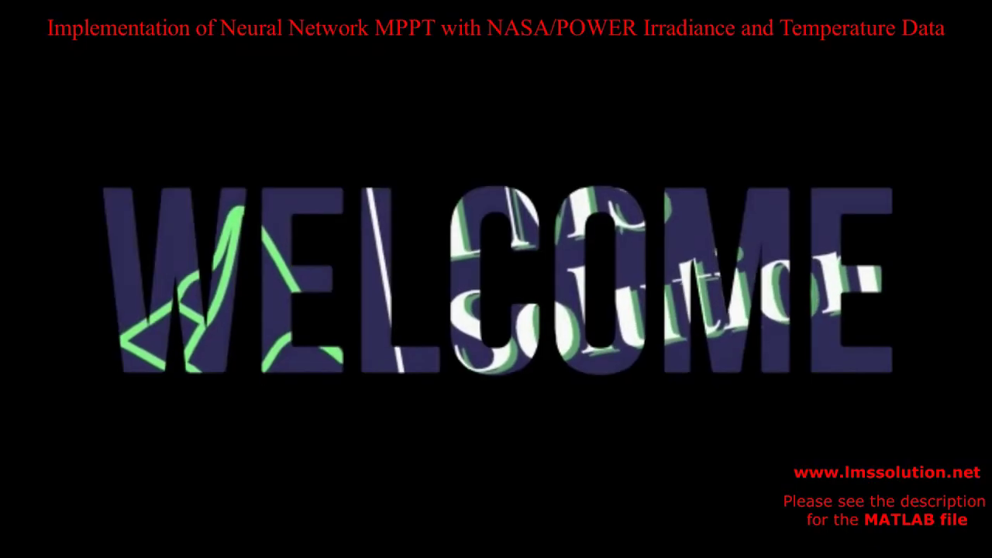